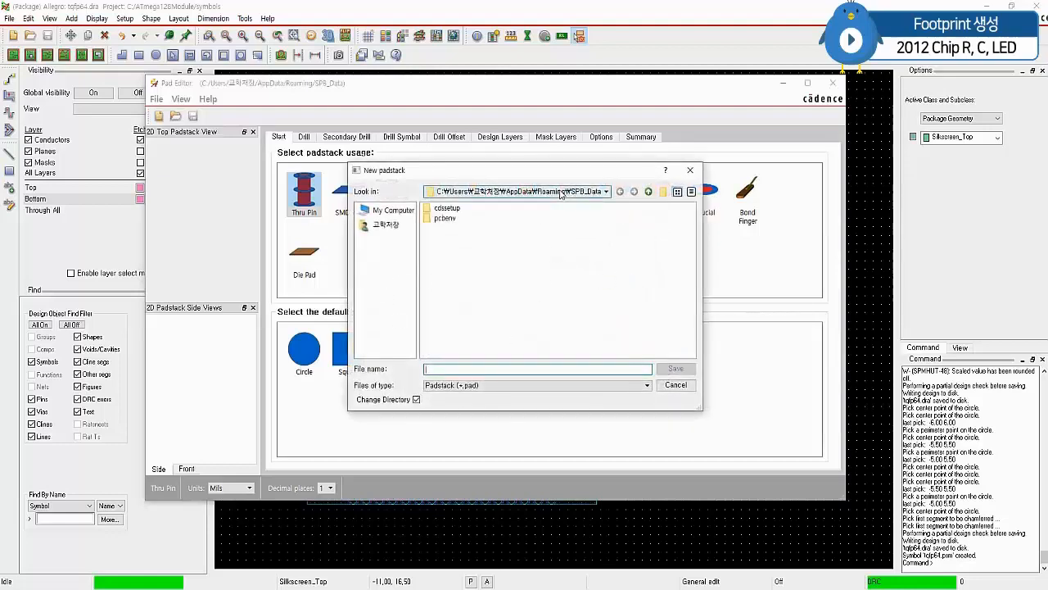
Name the new padstack smd1_3x1_6 and locate it in the C:\ATmega128Module\pads folder.
{"action": "left_click", "coordinate": [562, 193]}
{"action": "left_click", "coordinate": [459, 248]}
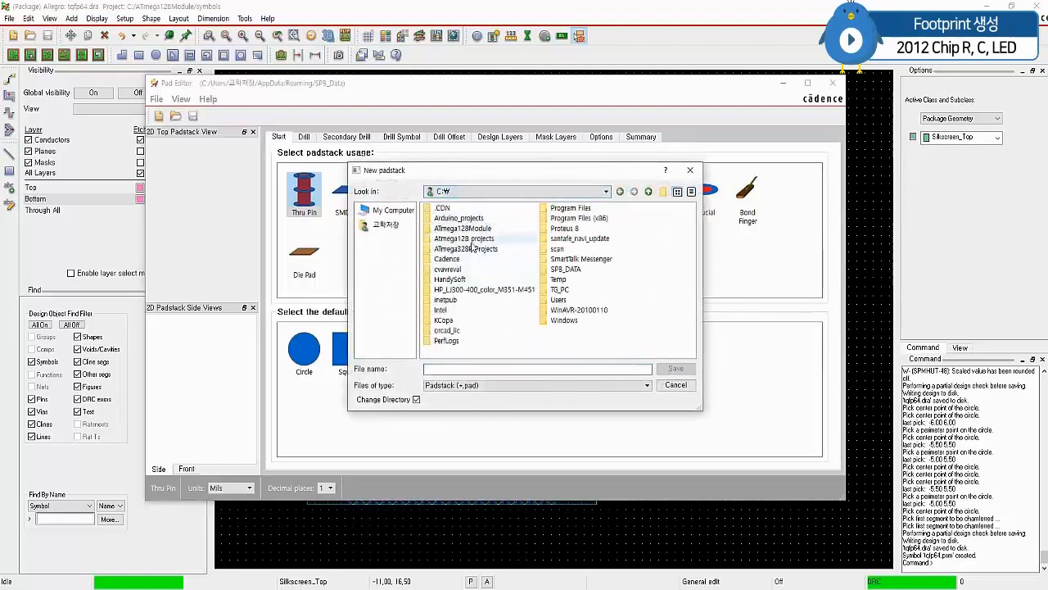
{"action": "double_click", "coordinate": [455, 227]}
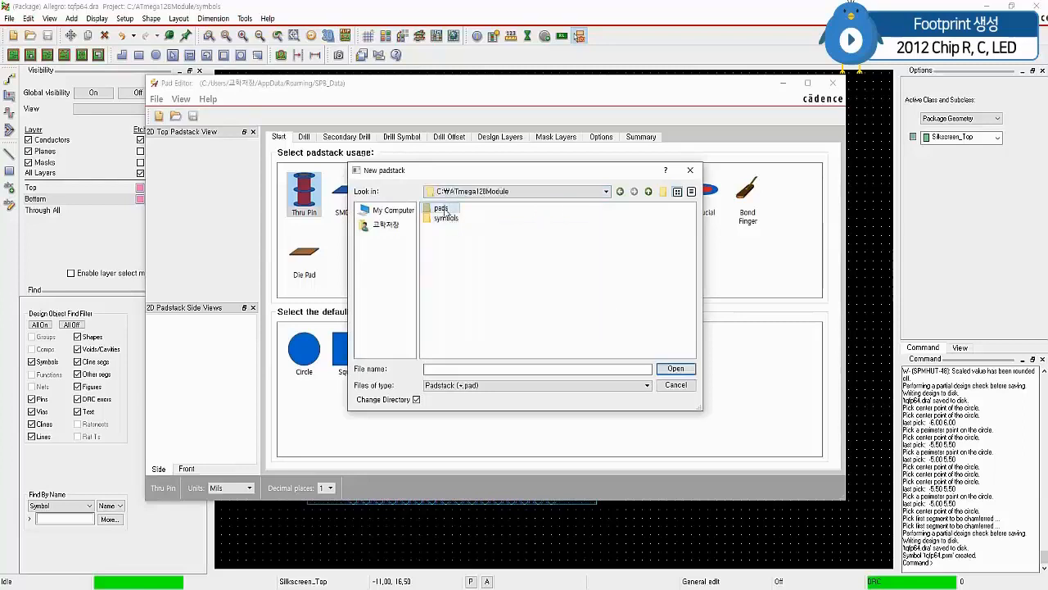
{"action": "double_click", "coordinate": [442, 209]}
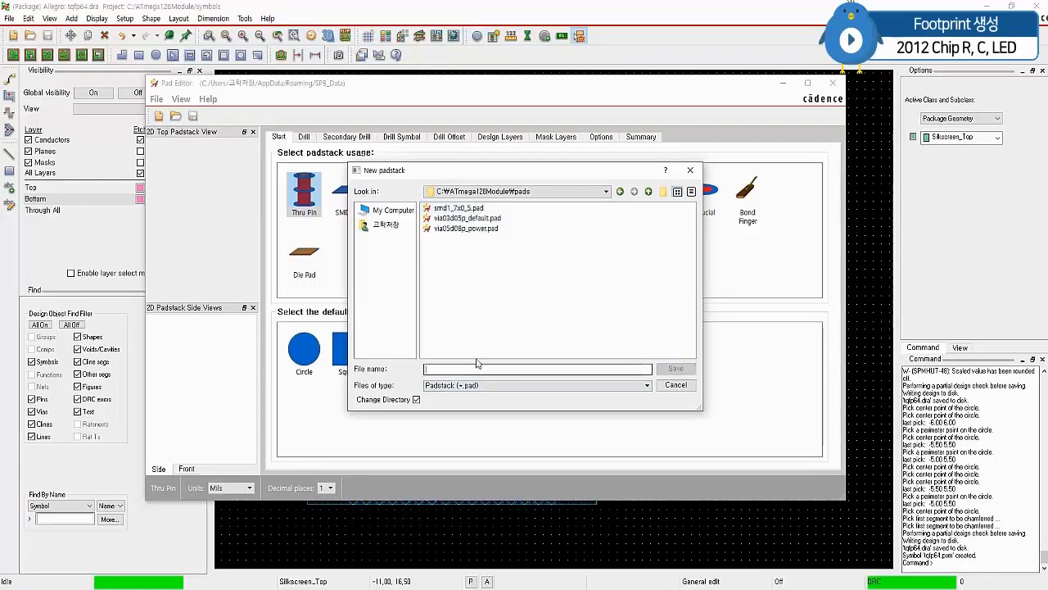
{"action": "type", "text": "s"}
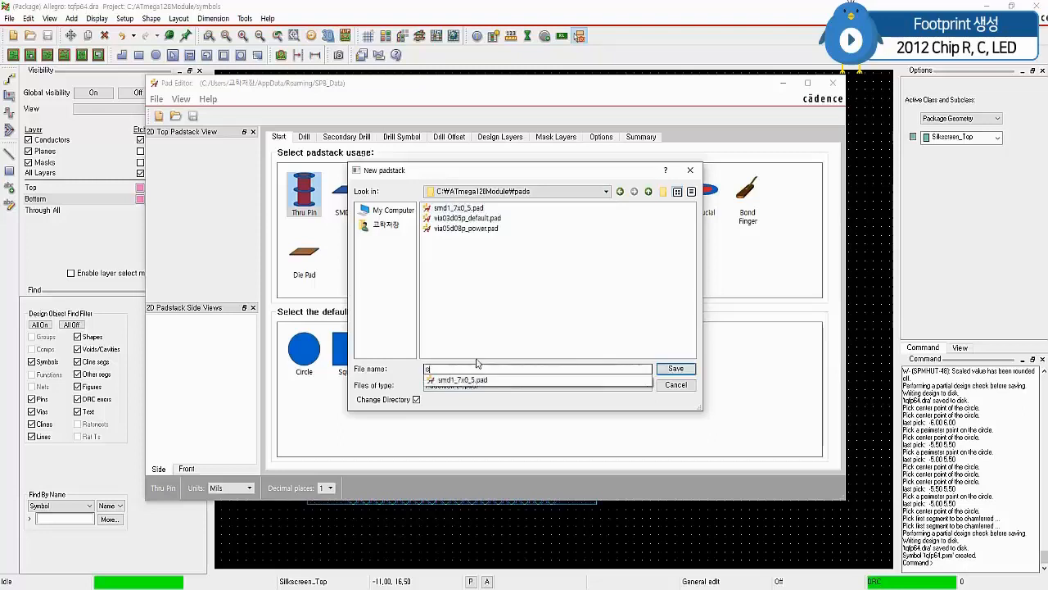
{"action": "type", "text": "md1_3x1_6"}
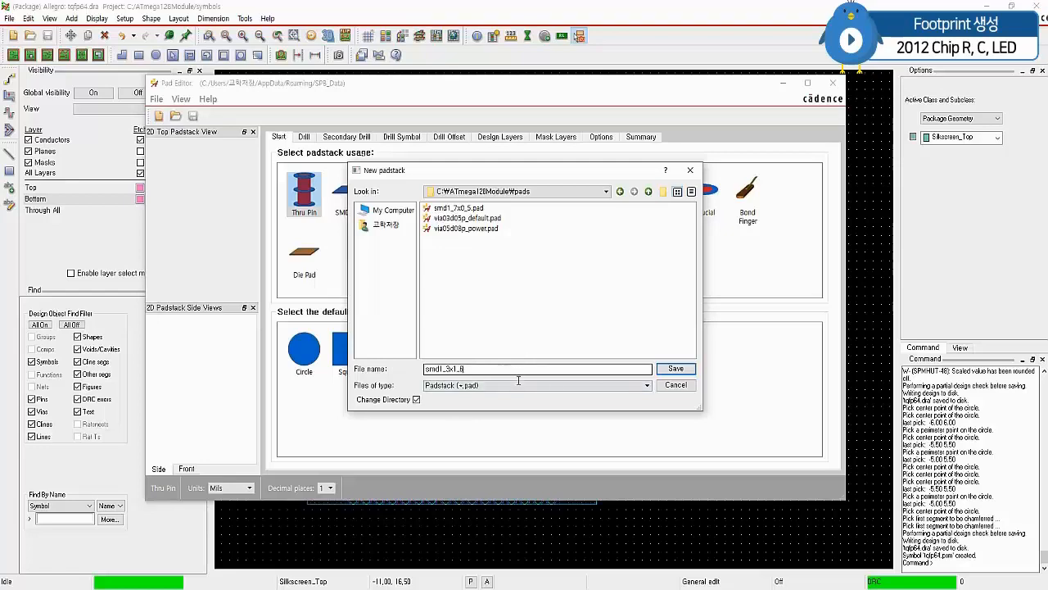
{"action": "left_click", "coordinate": [673, 369]}
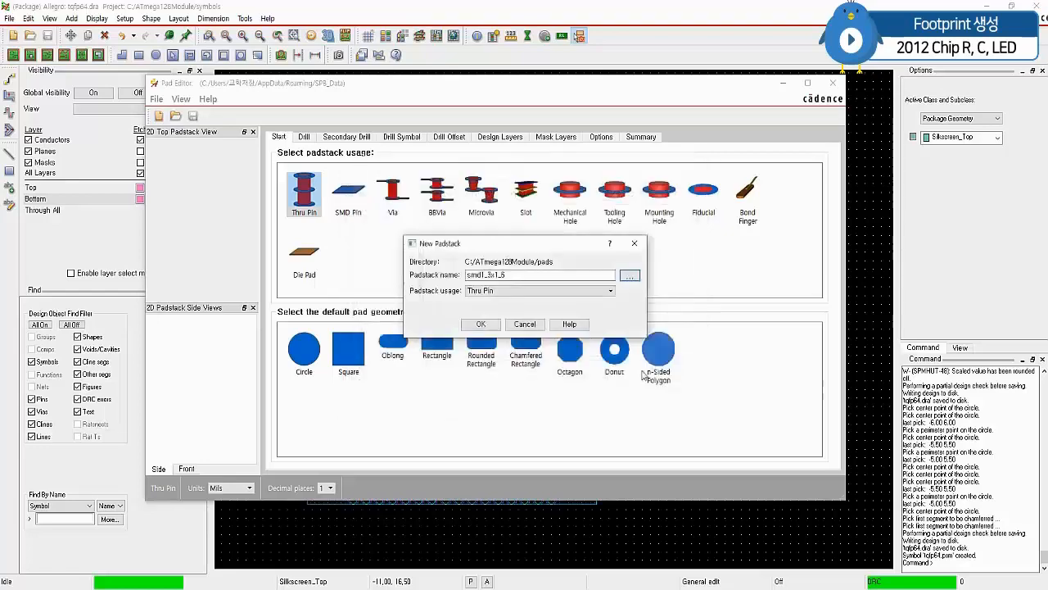
Set the new padstack's usage to SMD Pin and create it.
{"action": "left_click", "coordinate": [496, 292]}
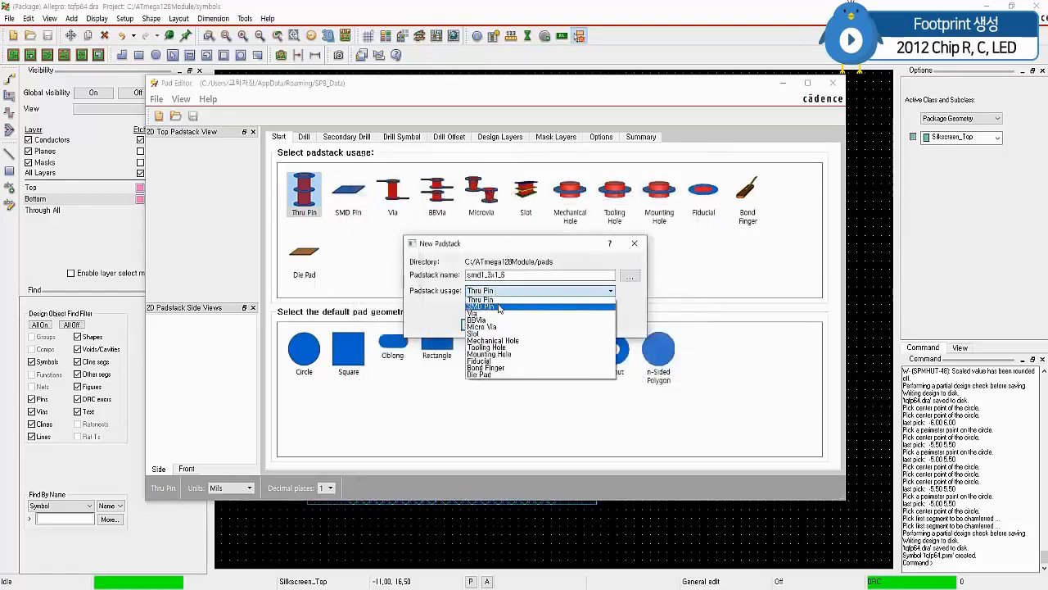
{"action": "left_click", "coordinate": [501, 307]}
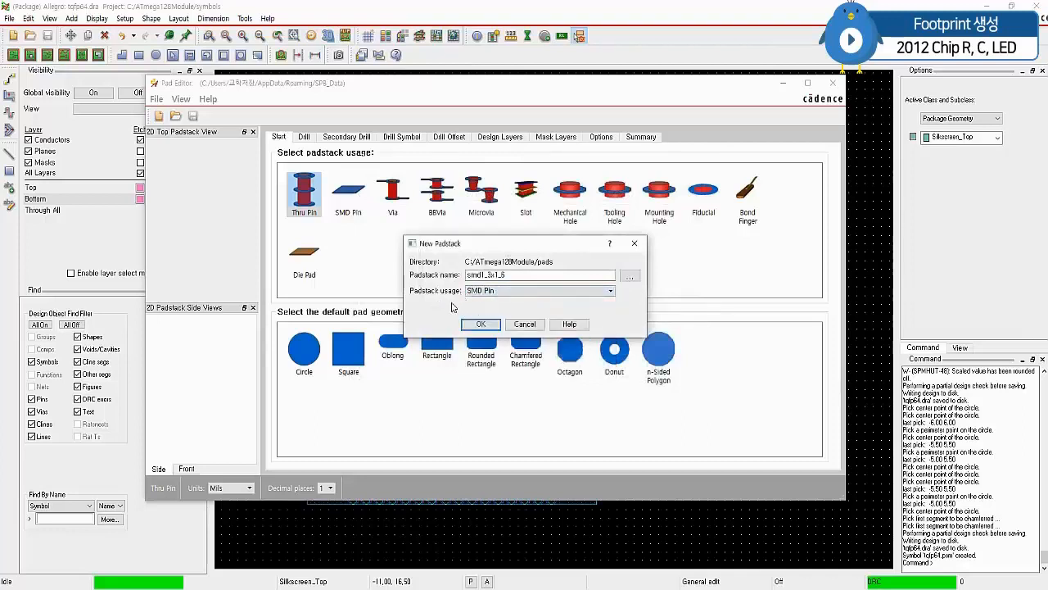
{"action": "left_click", "coordinate": [480, 324]}
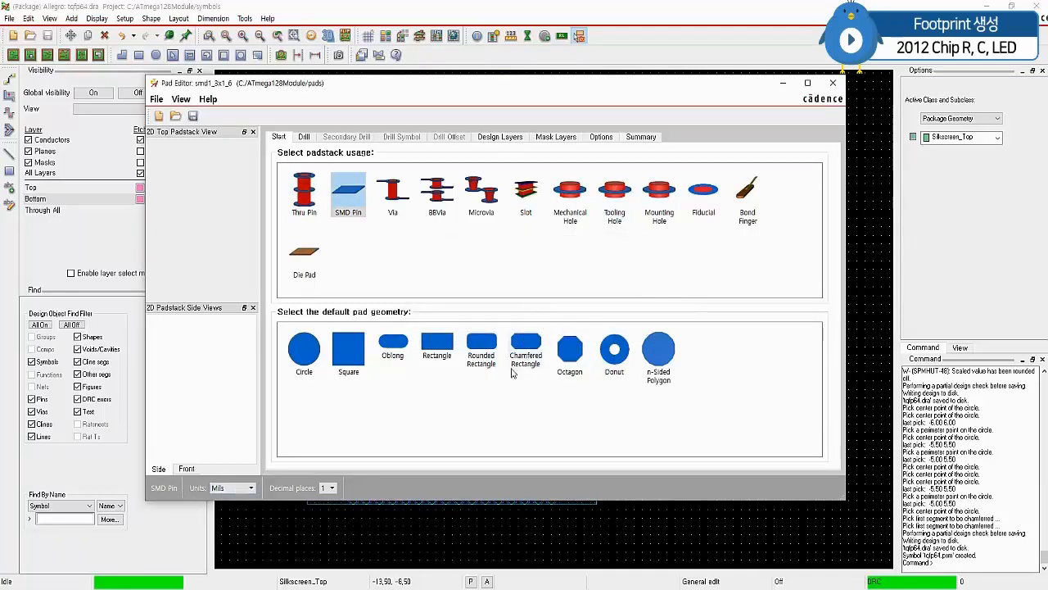
Set the padstack units to Millimeter with 2 decimal places and choose Rectangle as the default pad geometry.
{"action": "left_click", "coordinate": [241, 489]}
{"action": "left_click", "coordinate": [222, 513]}
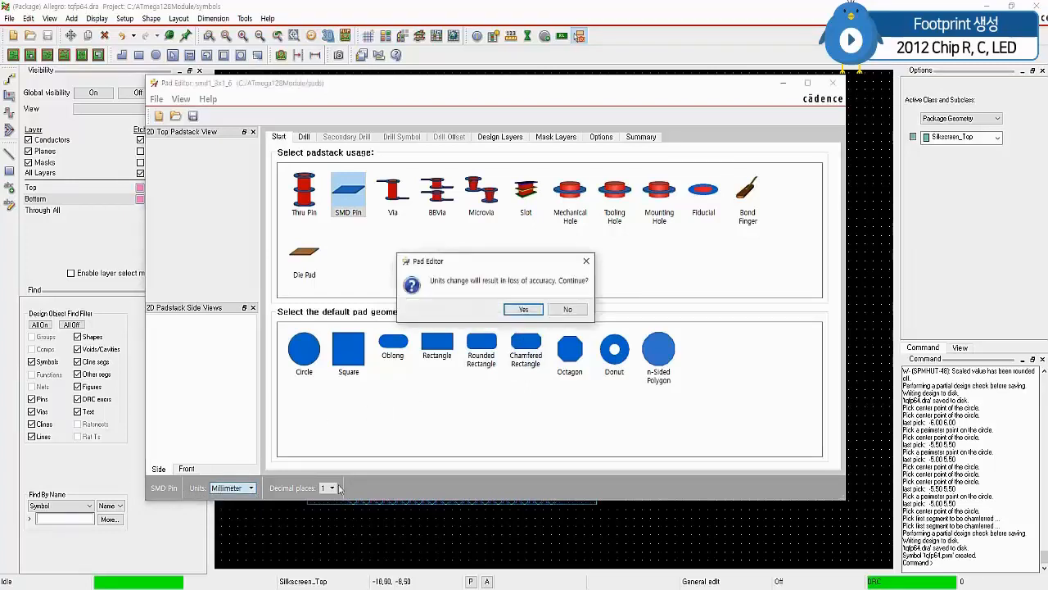
{"action": "left_click", "coordinate": [524, 309]}
{"action": "left_click", "coordinate": [332, 488]}
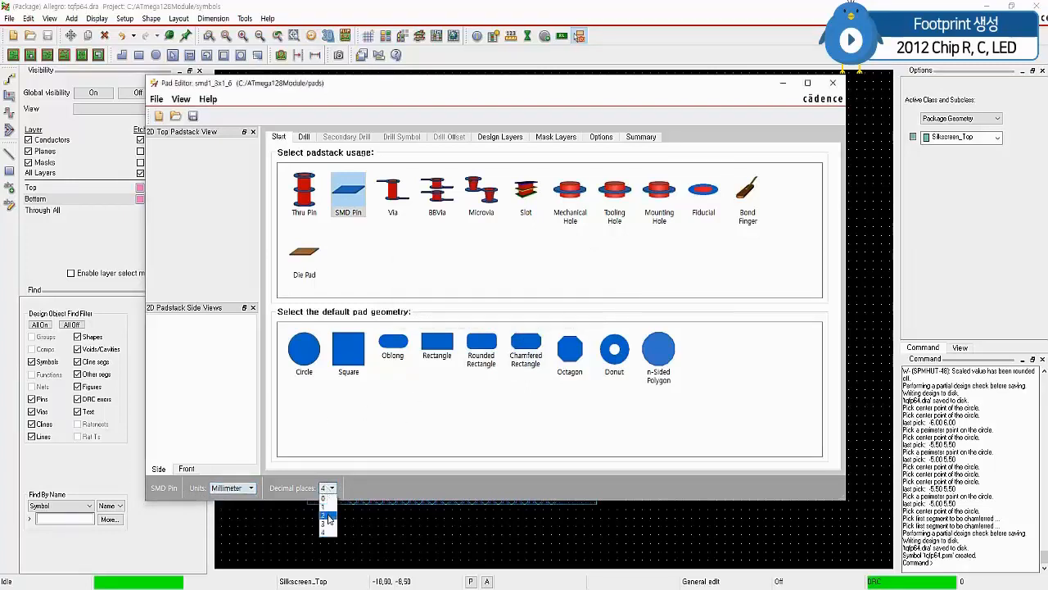
{"action": "left_click", "coordinate": [327, 515]}
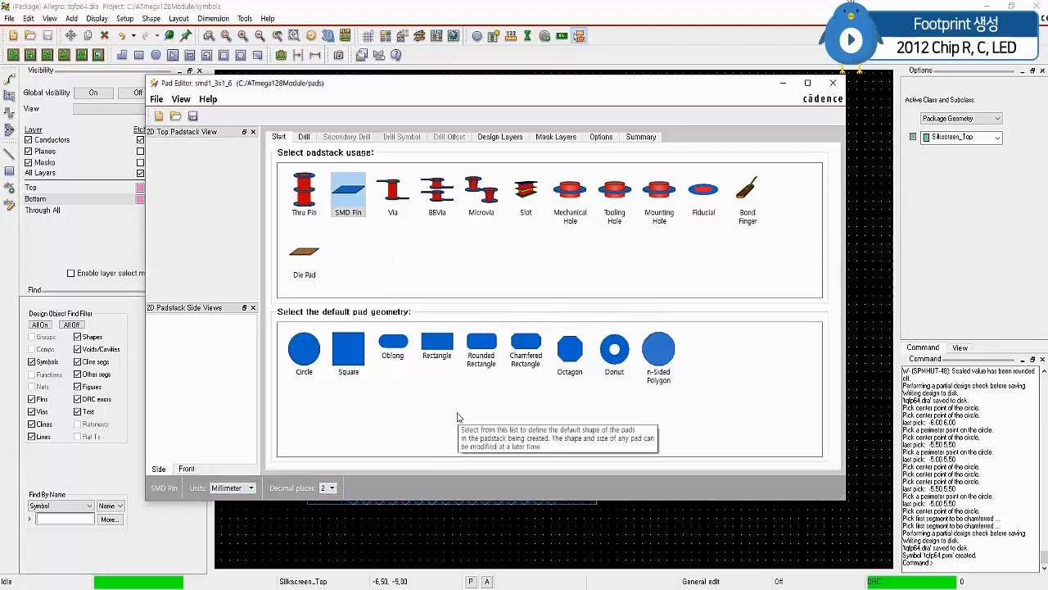
{"action": "left_click", "coordinate": [435, 361]}
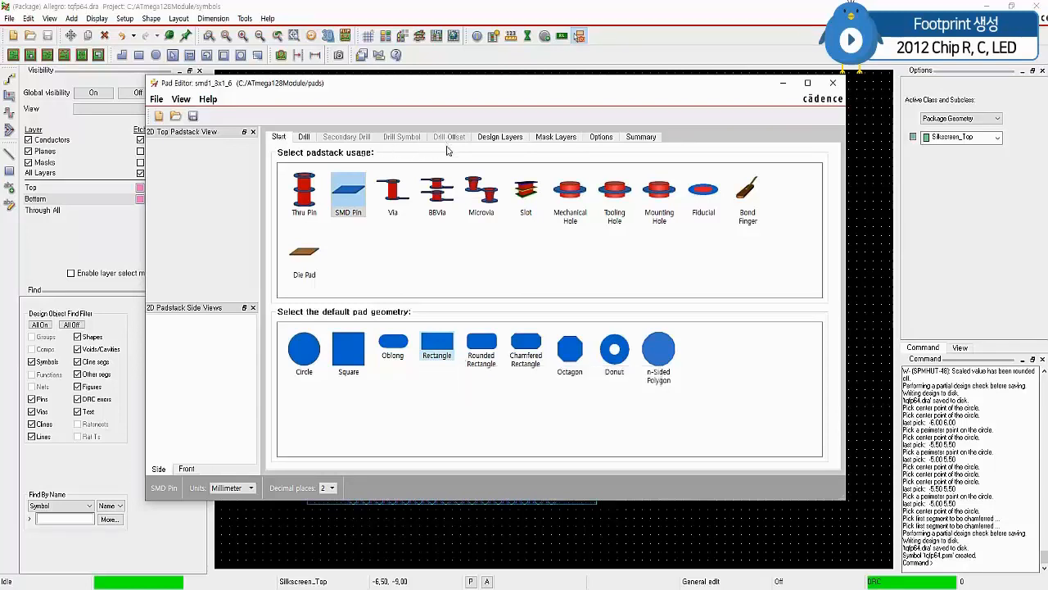
Define the regular pad on BEGIN LAYER as a rectangle with width 1.3 and height 1.6.
{"action": "left_click", "coordinate": [496, 139]}
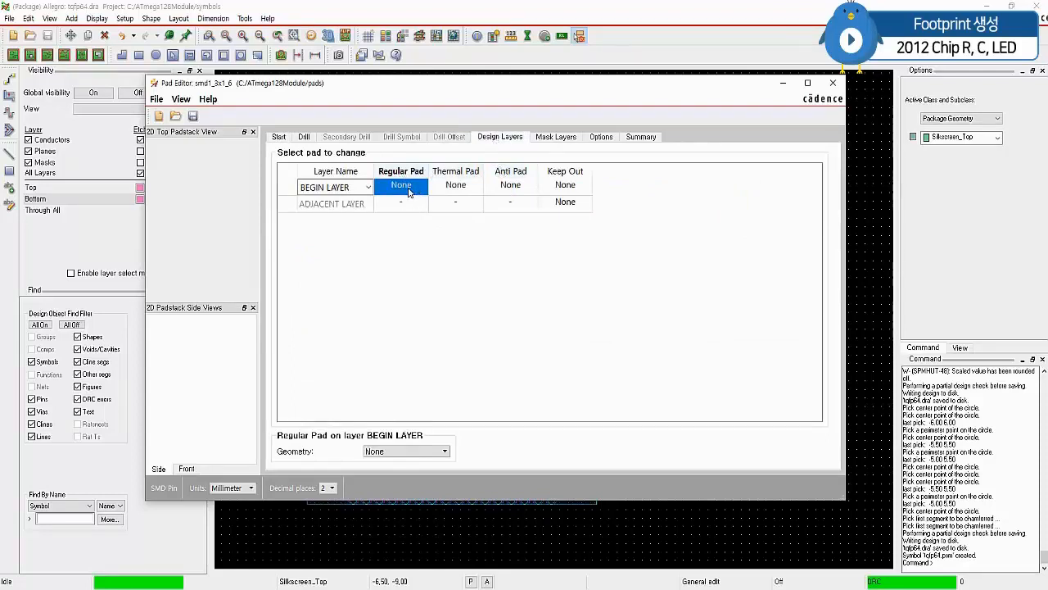
{"action": "left_click", "coordinate": [414, 461]}
{"action": "left_click", "coordinate": [398, 500]}
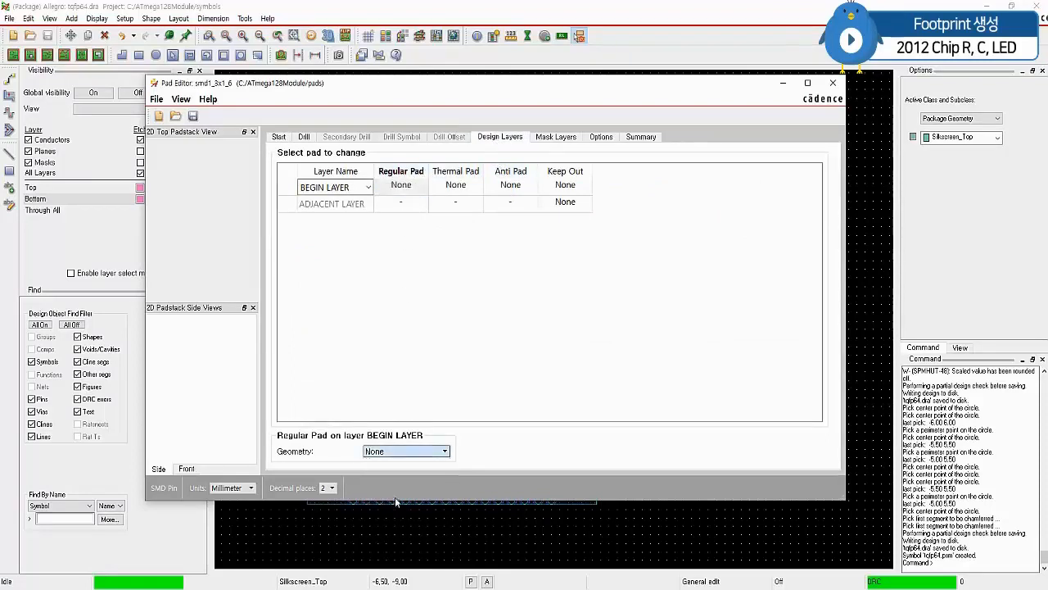
{"action": "left_click", "coordinate": [416, 404]}
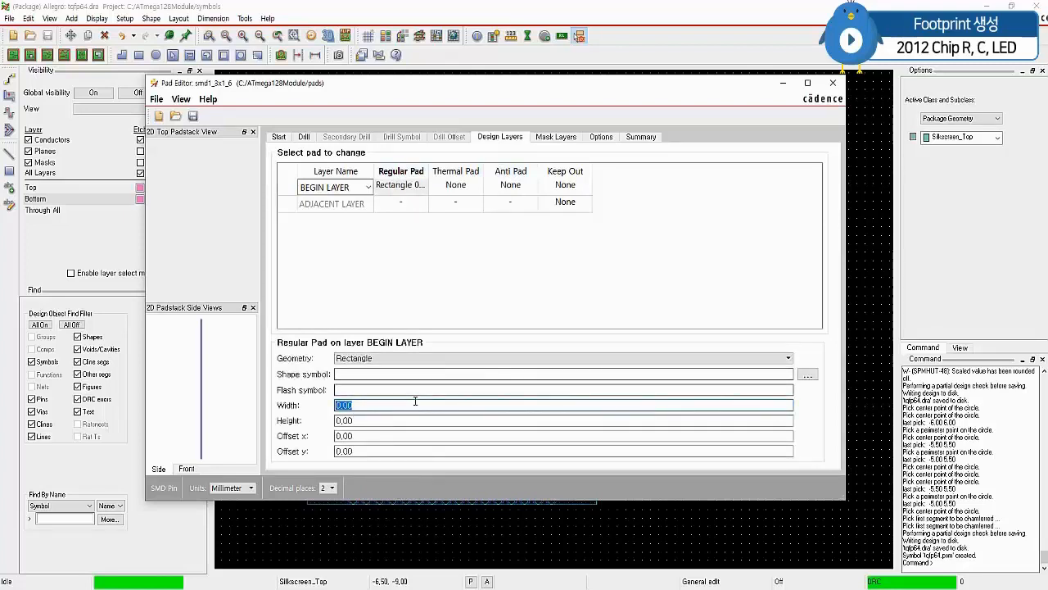
{"action": "type", "text": "1.3"}
{"action": "key", "text": "Tab"}
{"action": "type", "text": "1.6"}
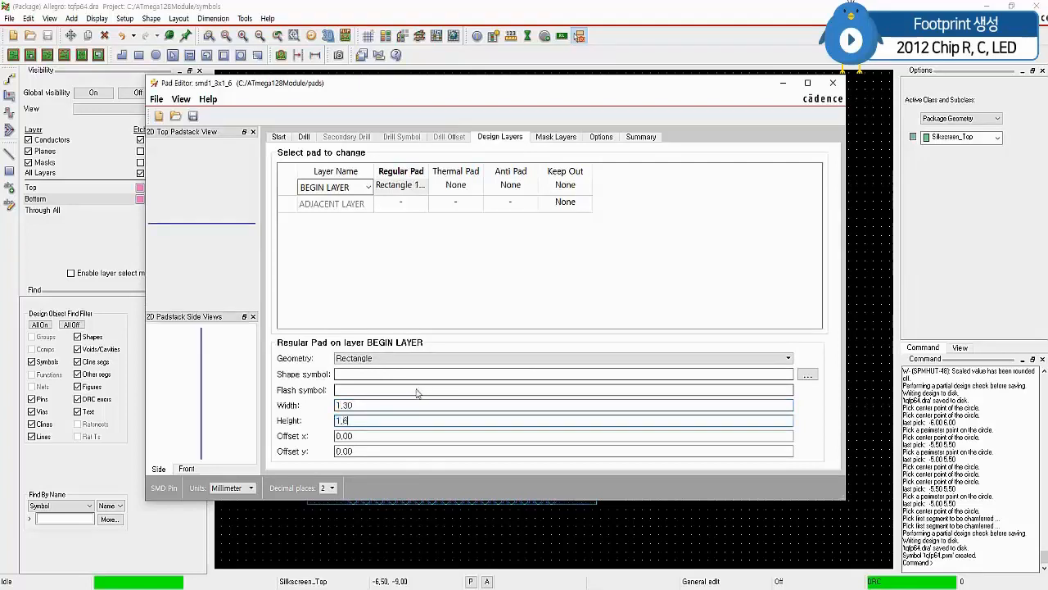
{"action": "key", "text": "Tab"}
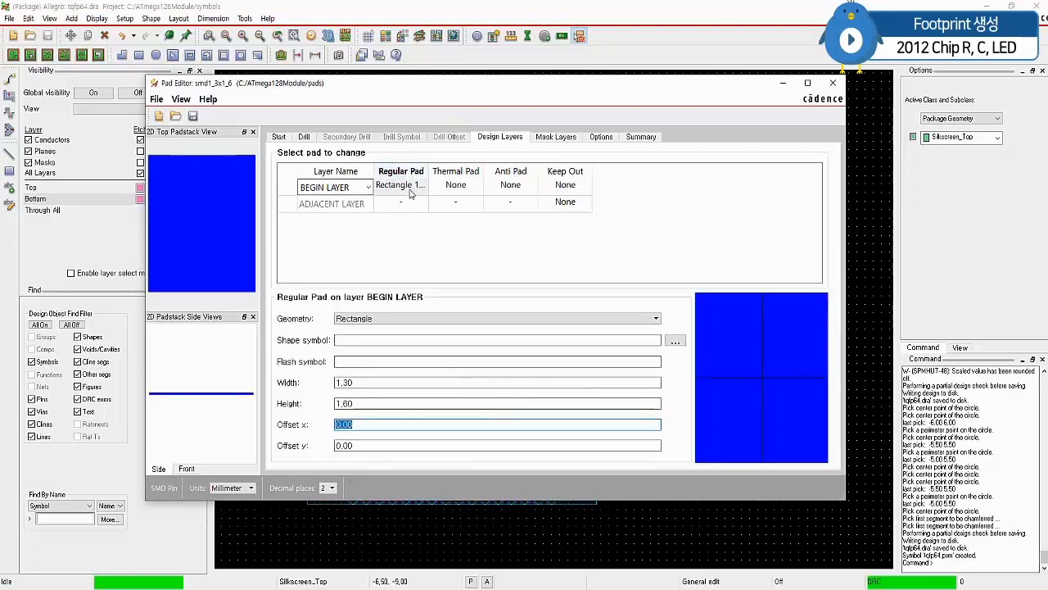
Define the SOLDERMASK_TOP pad as a rectangle with width 1.4 and height 1.7.
{"action": "left_click", "coordinate": [557, 138]}
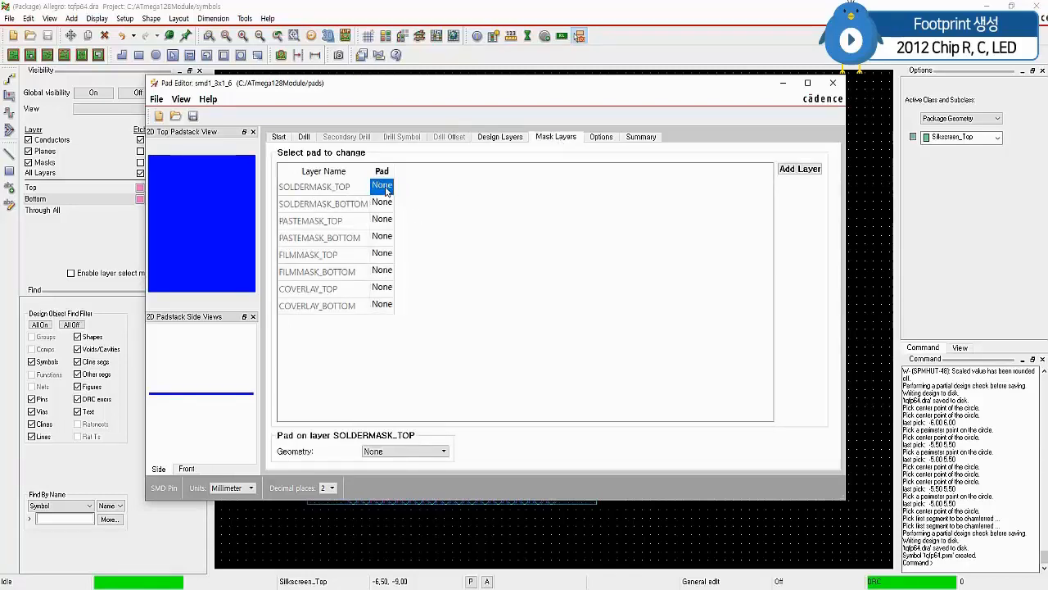
{"action": "left_click", "coordinate": [407, 452]}
{"action": "left_click", "coordinate": [397, 497]}
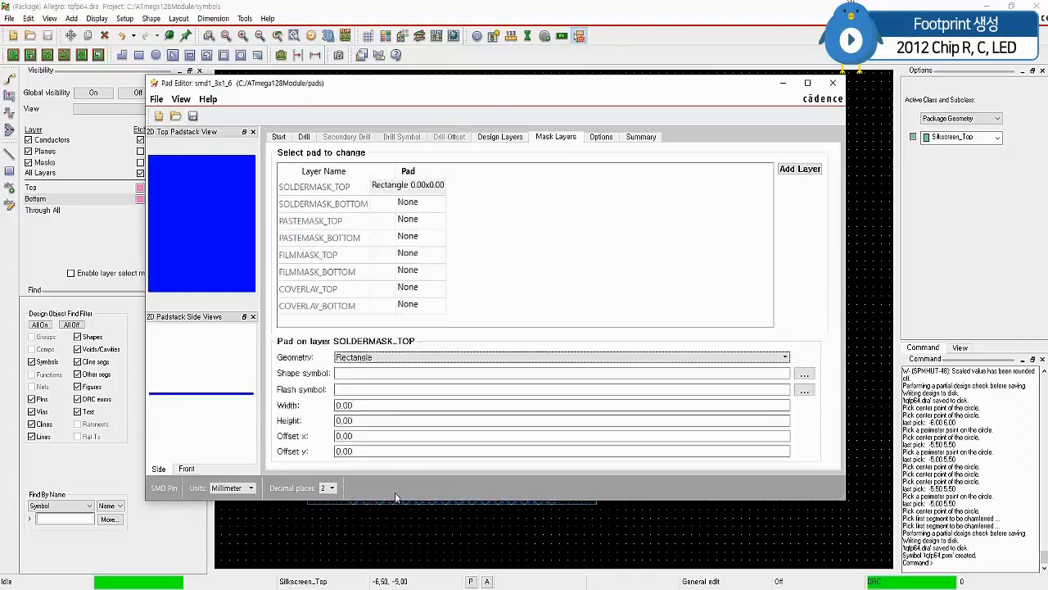
{"action": "left_click", "coordinate": [363, 408]}
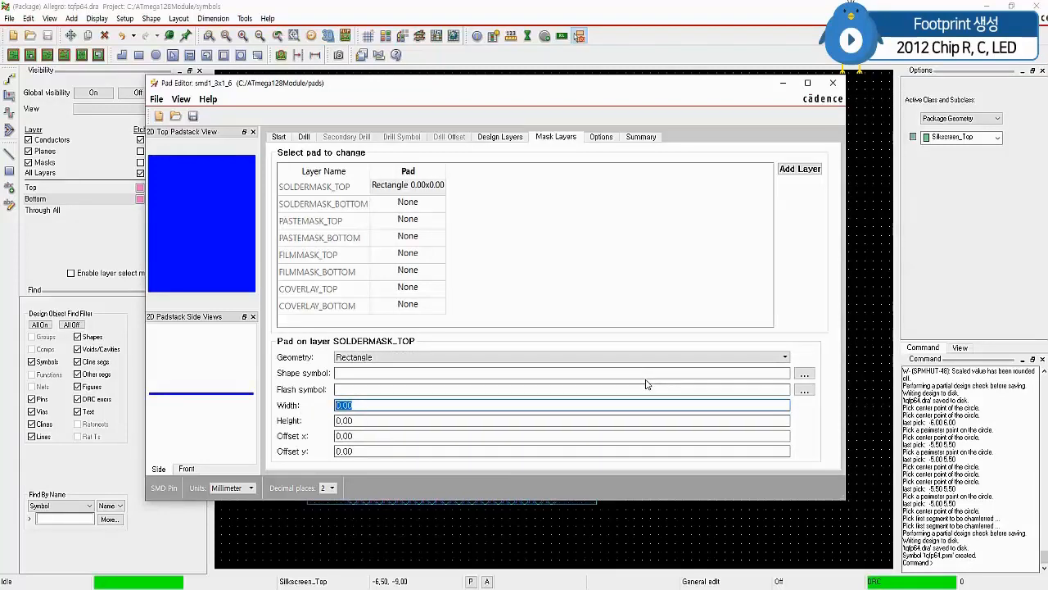
{"action": "type", "text": "1.4"}
{"action": "key", "text": "Tab"}
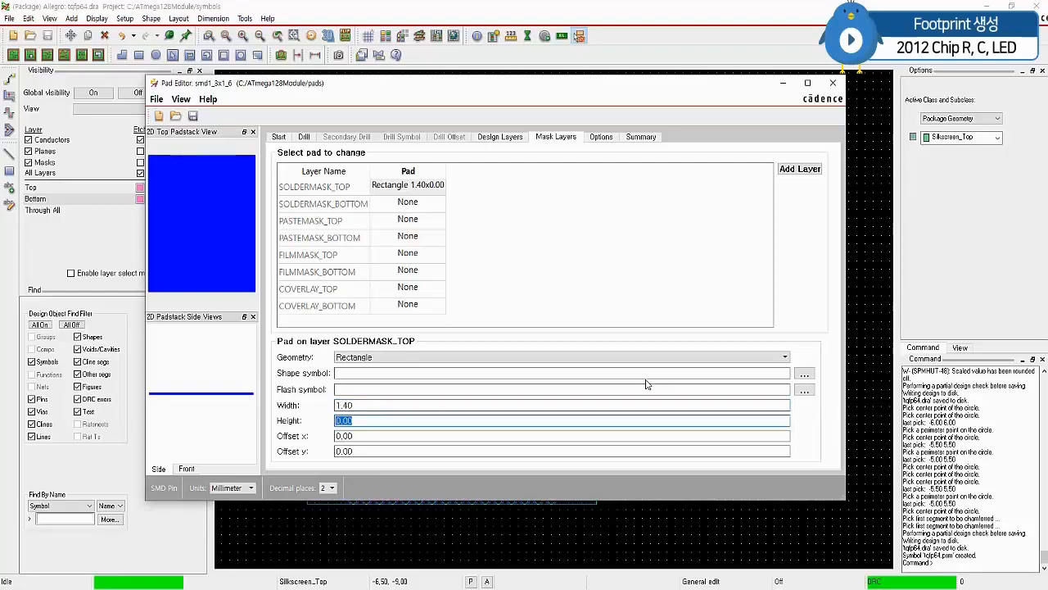
{"action": "type", "text": "1.7"}
{"action": "key", "text": "Tab"}
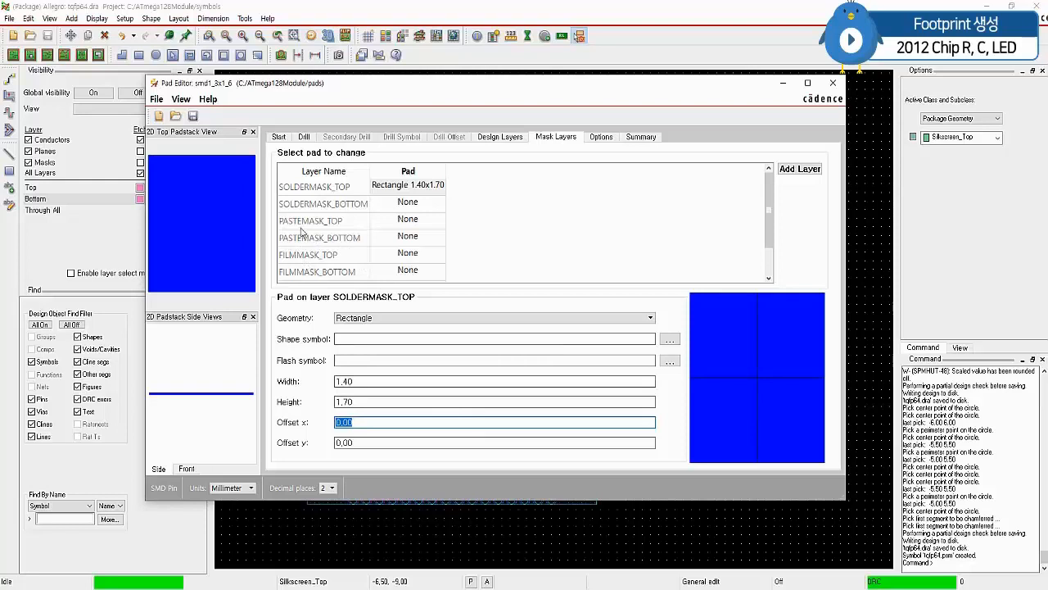
Define the PASTEMASK_TOP pad as a rectangle with width 1.3 and height 1.6.
{"action": "left_click", "coordinate": [403, 220]}
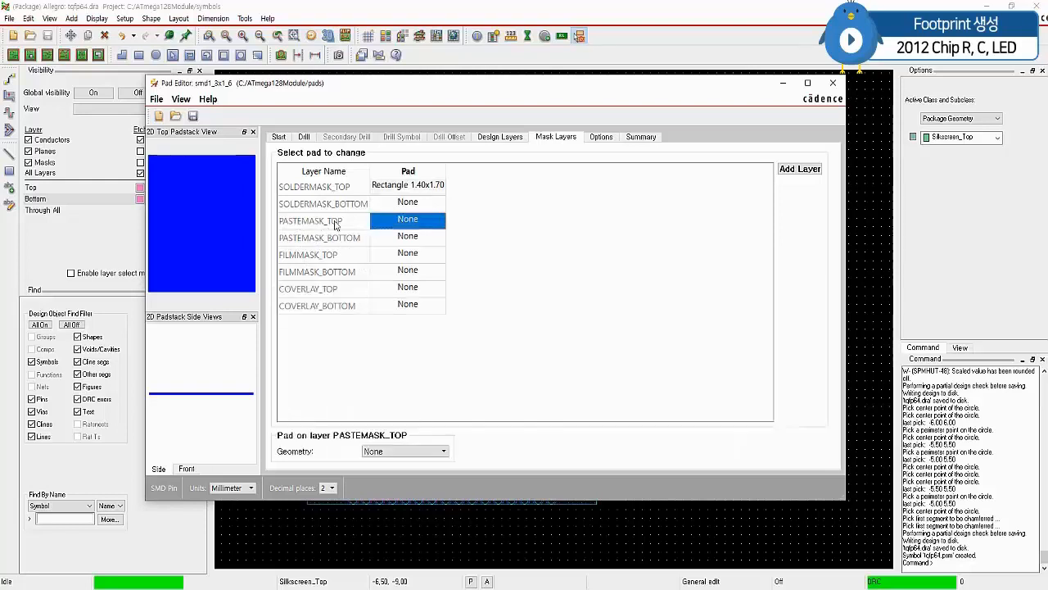
{"action": "left_click", "coordinate": [390, 450]}
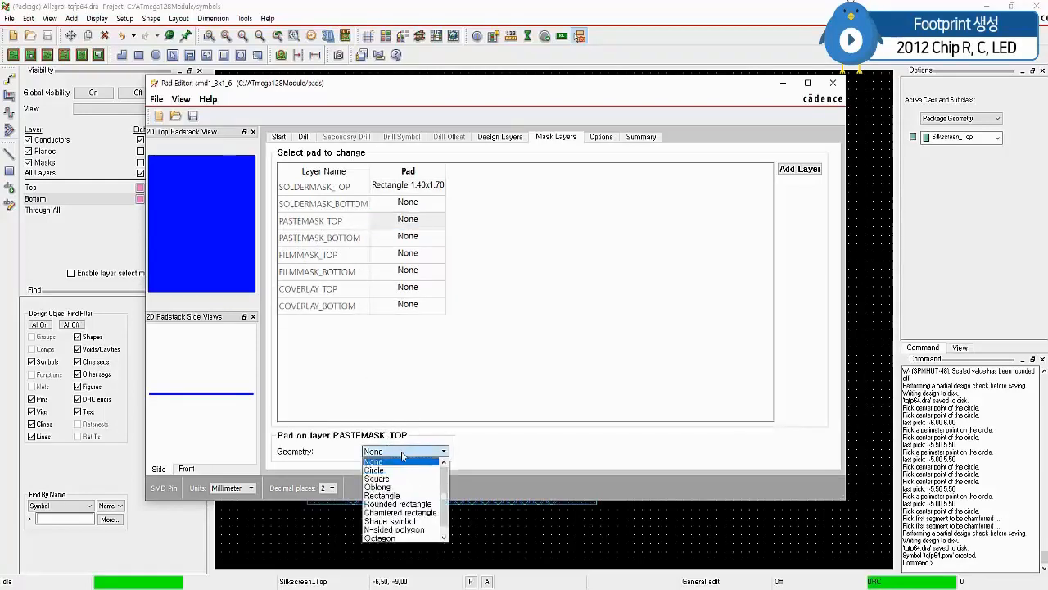
{"action": "left_click", "coordinate": [399, 495]}
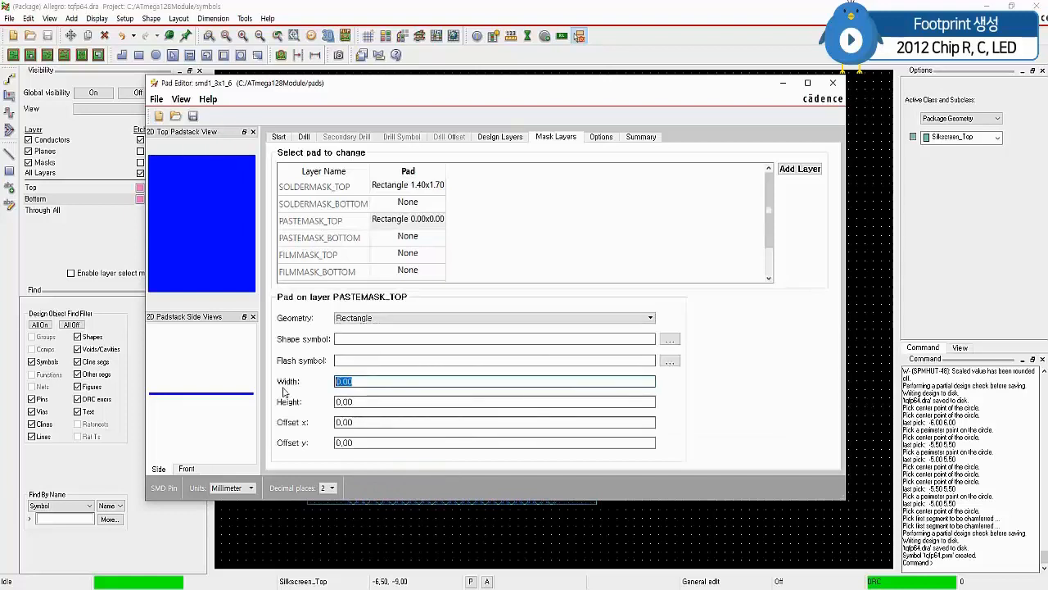
{"action": "type", "text": "1."}
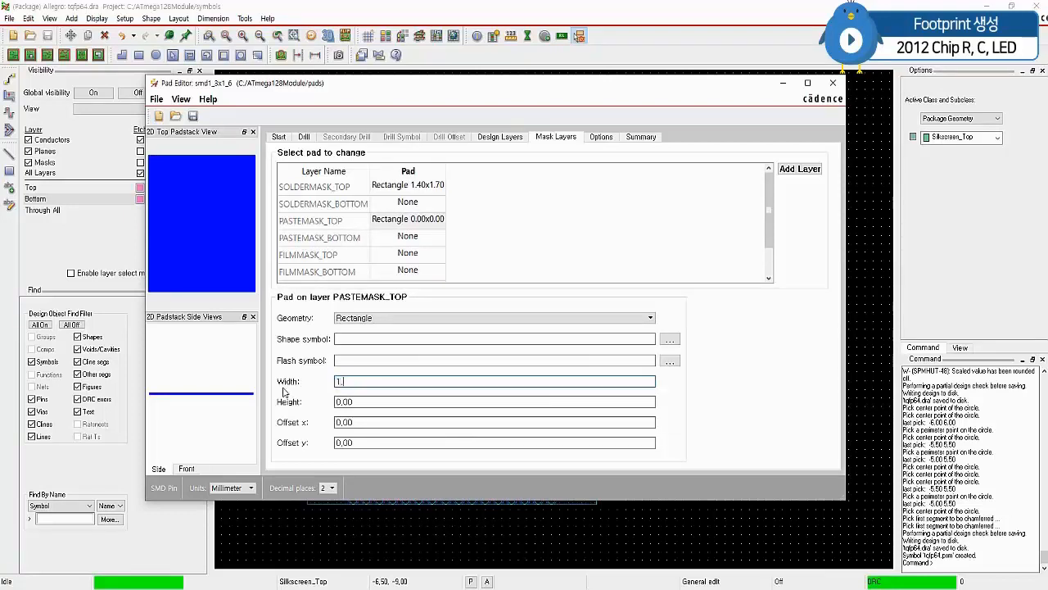
{"action": "type", "text": "3"}
{"action": "key", "text": "Tab"}
{"action": "type", "text": "1.6"}
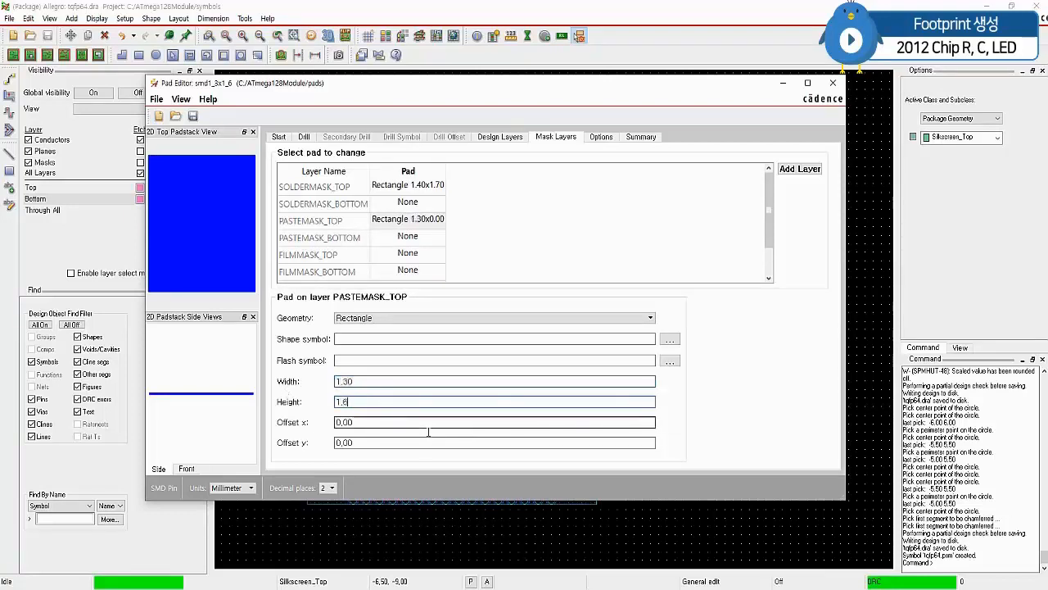
{"action": "key", "text": "Tab"}
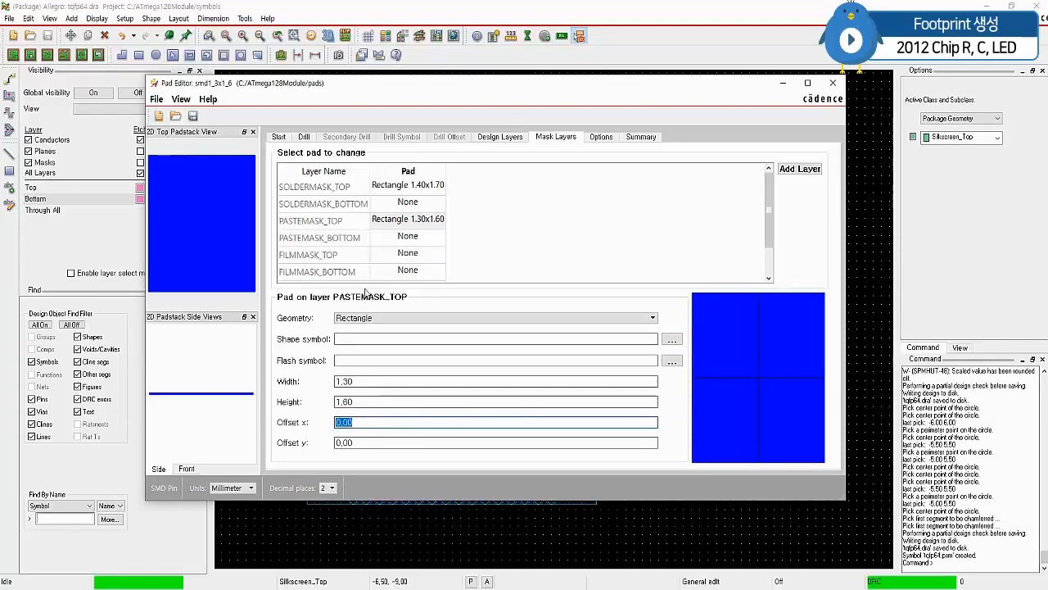
Save the finished padstack and close the Pad Editor.
{"action": "left_click", "coordinate": [156, 98]}
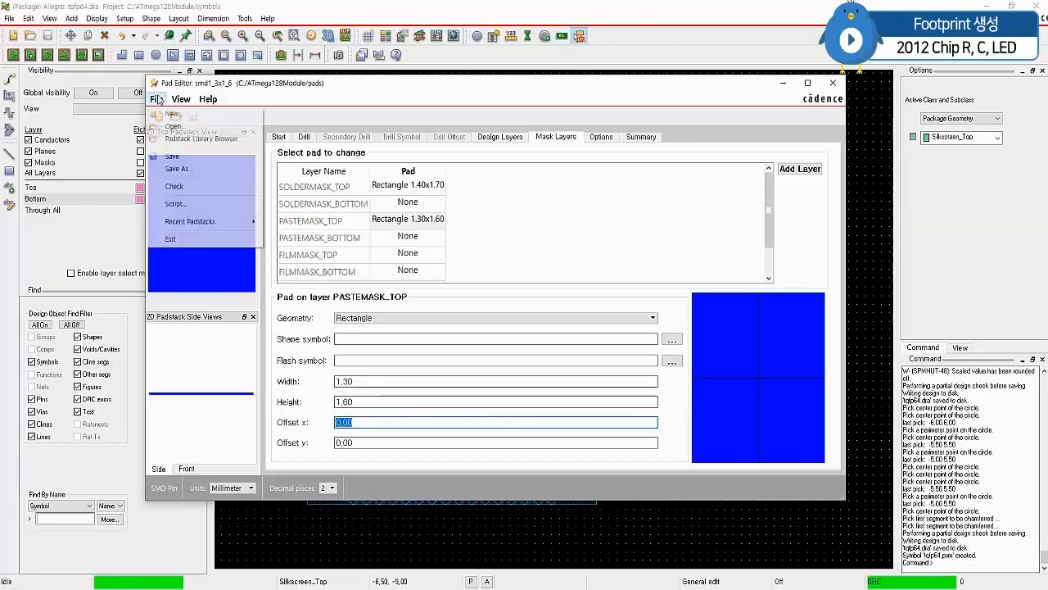
{"action": "left_click", "coordinate": [171, 163]}
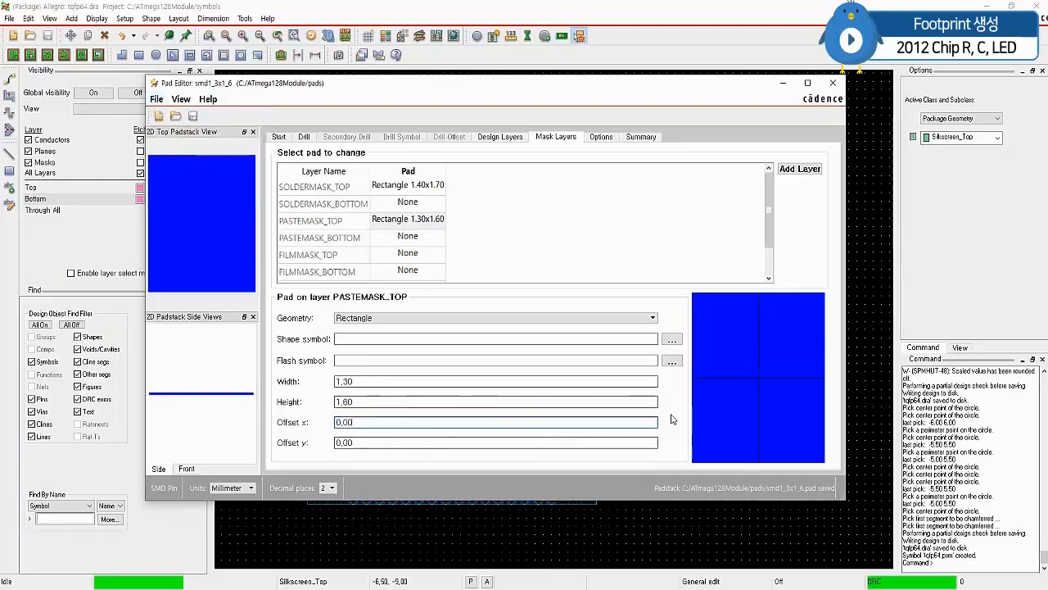
{"action": "left_click", "coordinate": [832, 85]}
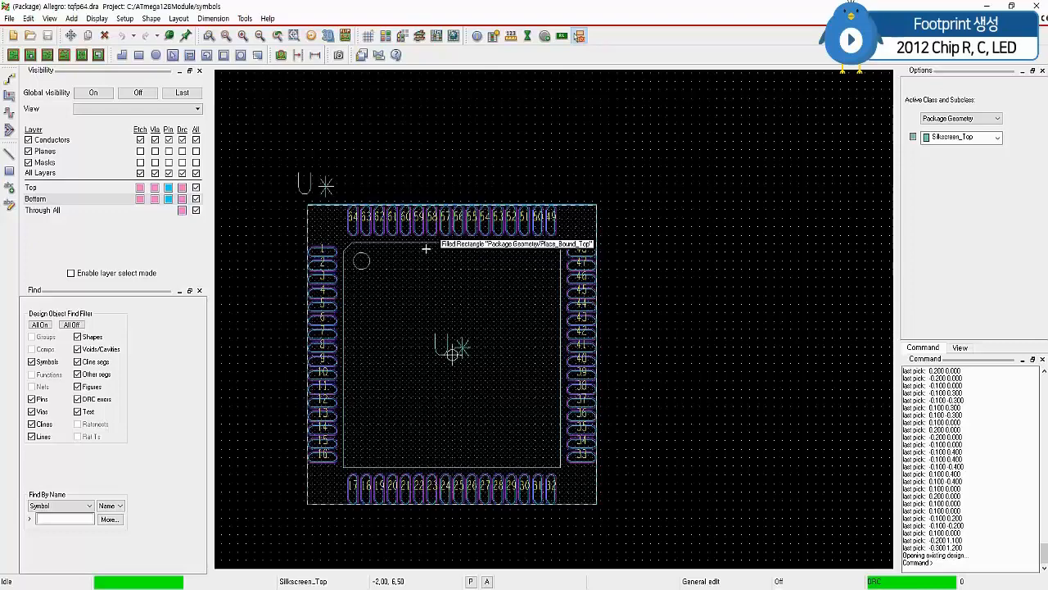
Create a new drawing named smr2012 in the symbols directory with the type Package symbol (wizard).
{"action": "left_click", "coordinate": [10, 18]}
{"action": "left_click", "coordinate": [31, 32]}
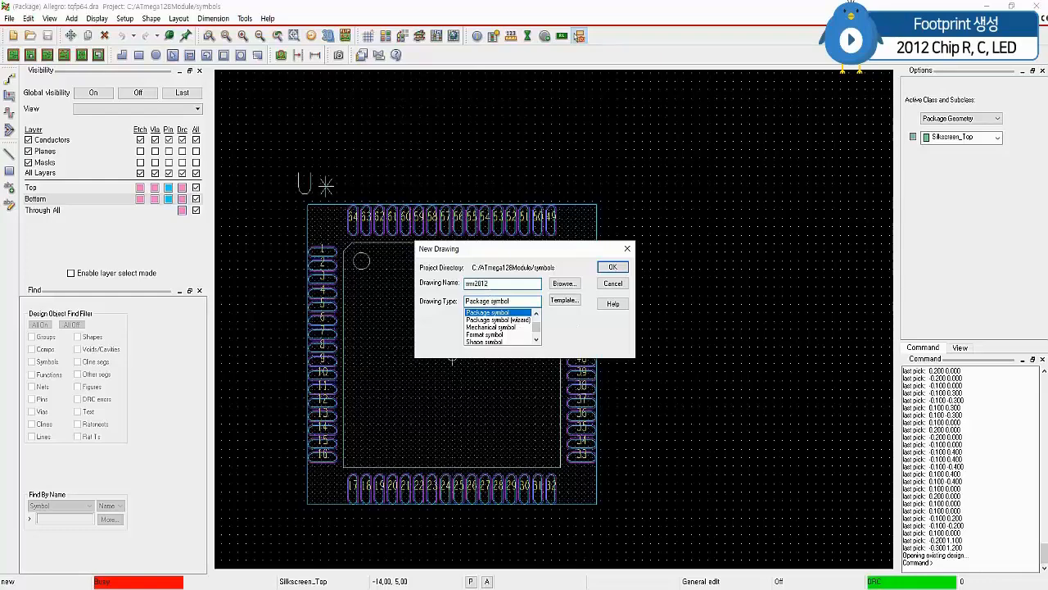
{"action": "left_click", "coordinate": [516, 319]}
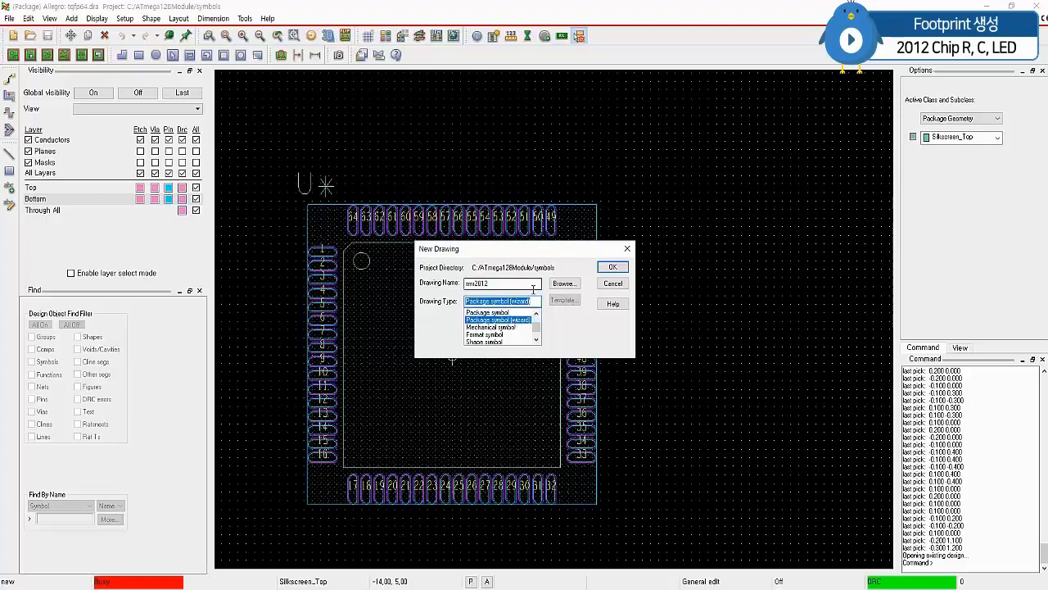
{"action": "left_click", "coordinate": [615, 268]}
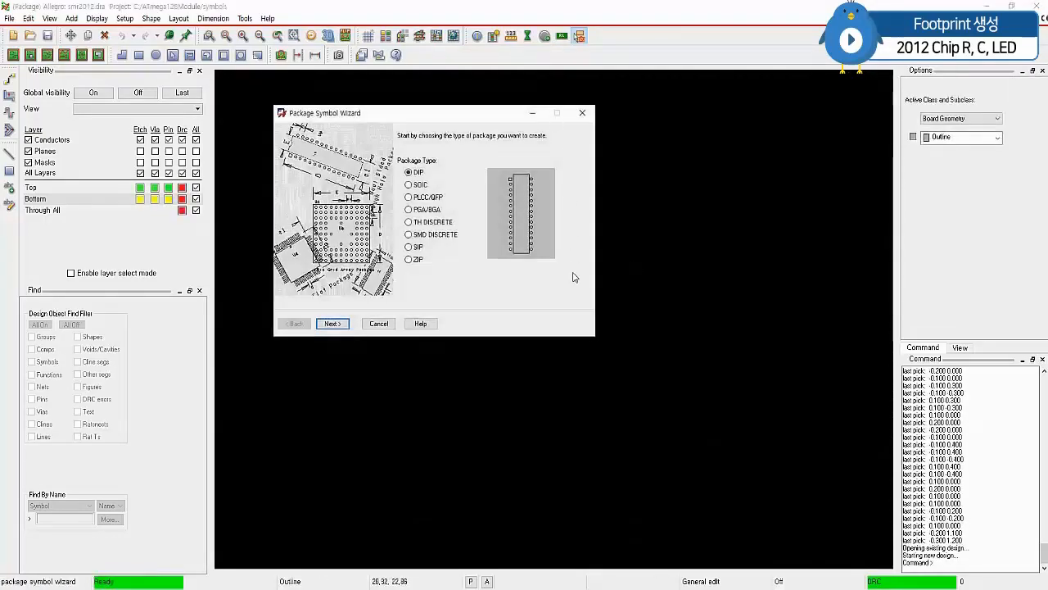
Choose the SMD DISCRETE package type and load the default Cadence supplied template.
{"action": "left_click", "coordinate": [410, 236]}
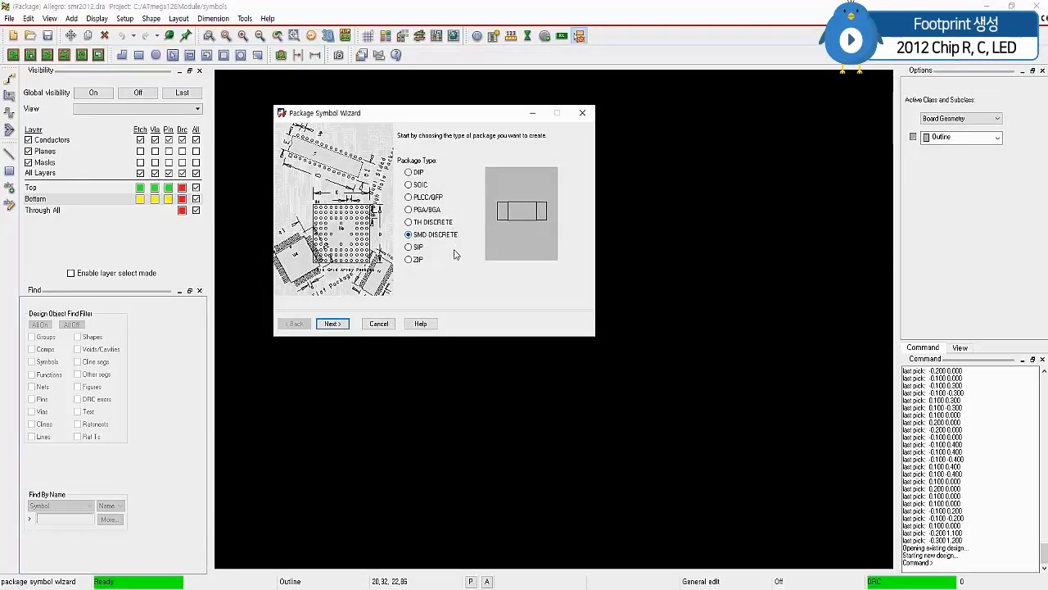
{"action": "left_click", "coordinate": [331, 324]}
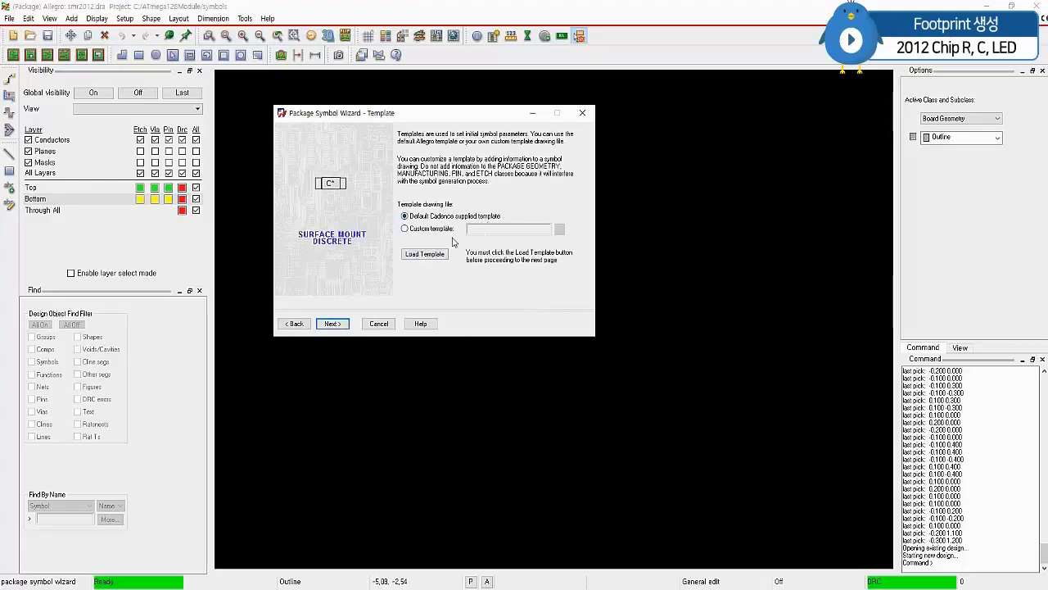
{"action": "left_click", "coordinate": [429, 255]}
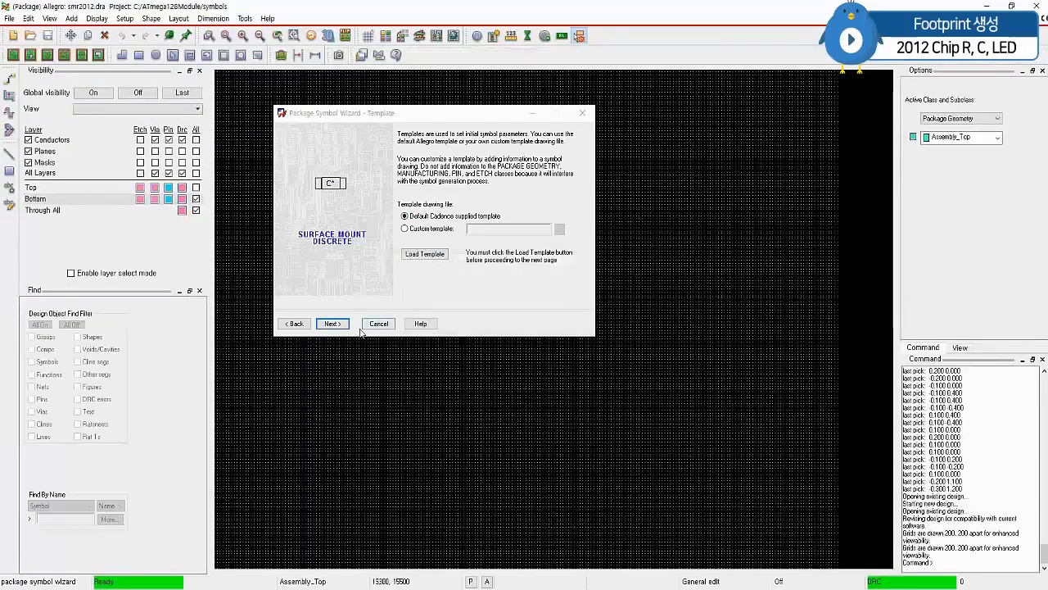
{"action": "left_click", "coordinate": [335, 324]}
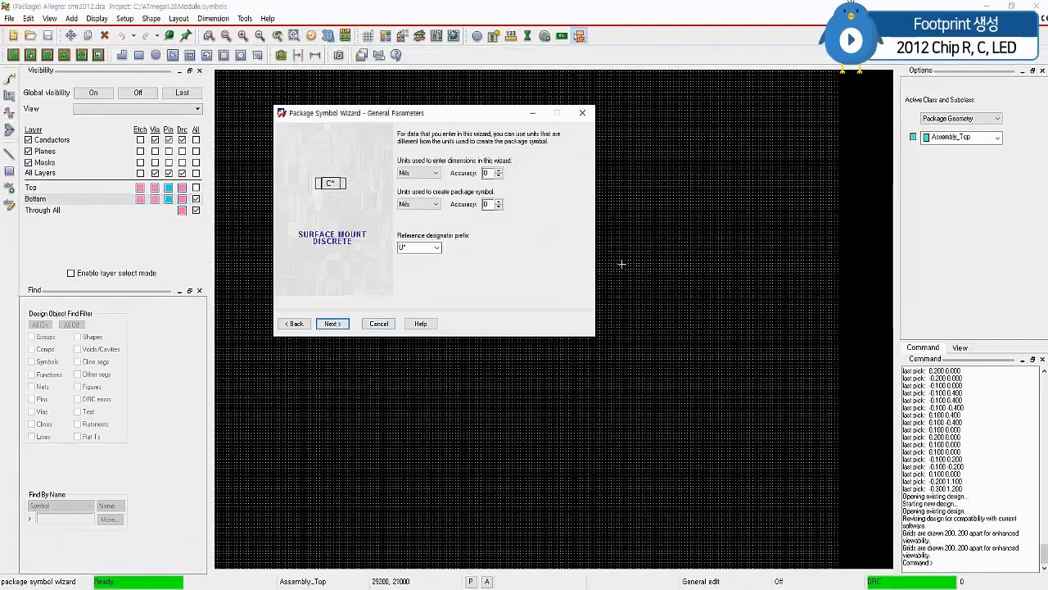
Set both the dimension entry units and the package symbol units to Millimeter and choose R* as the reference designator prefix.
{"action": "left_click", "coordinate": [418, 174]}
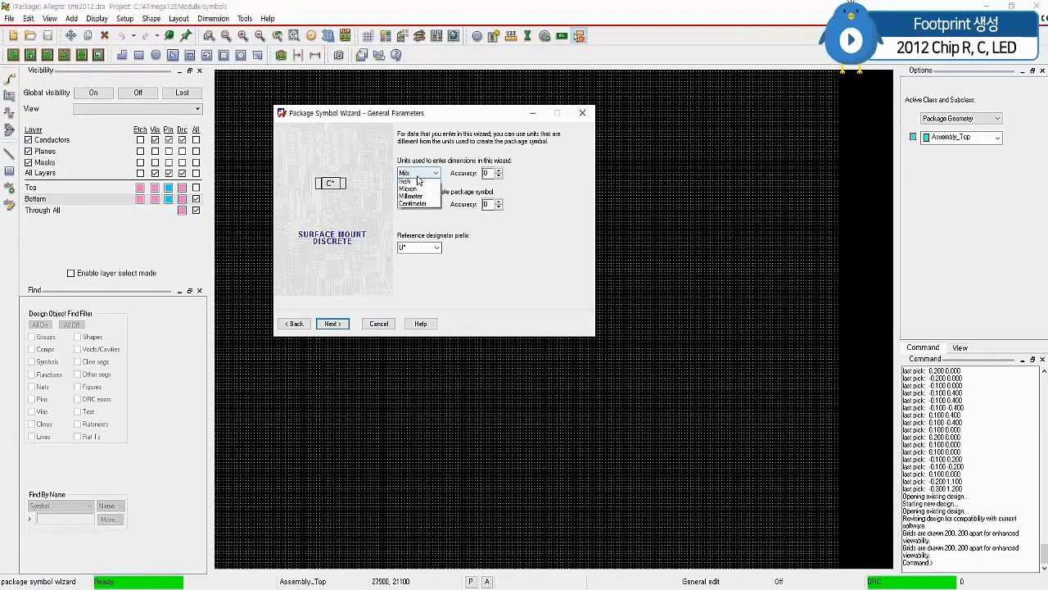
{"action": "left_click", "coordinate": [415, 199]}
{"action": "left_click", "coordinate": [415, 204]}
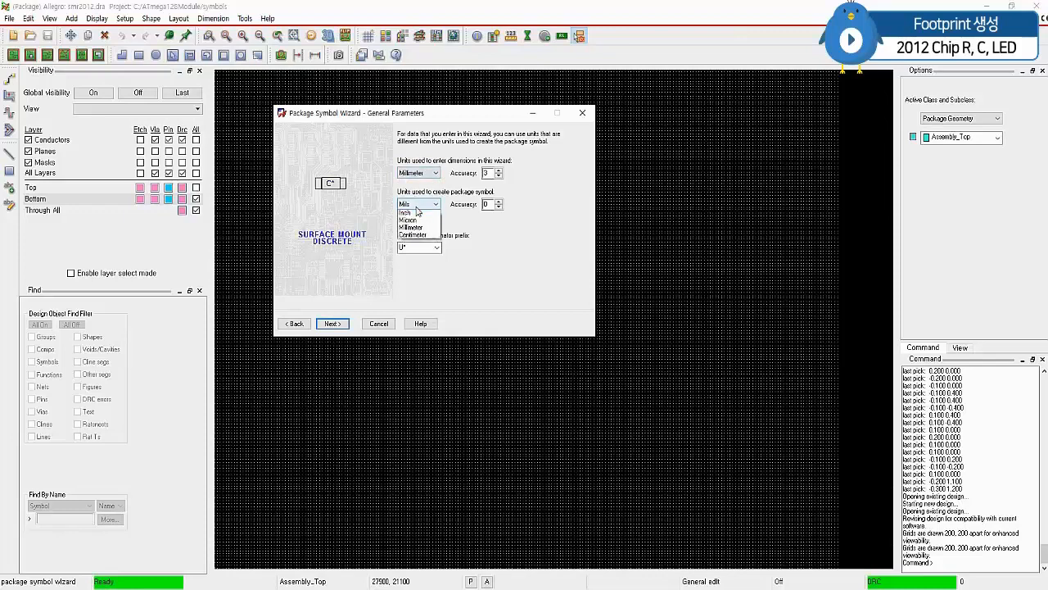
{"action": "left_click", "coordinate": [417, 231]}
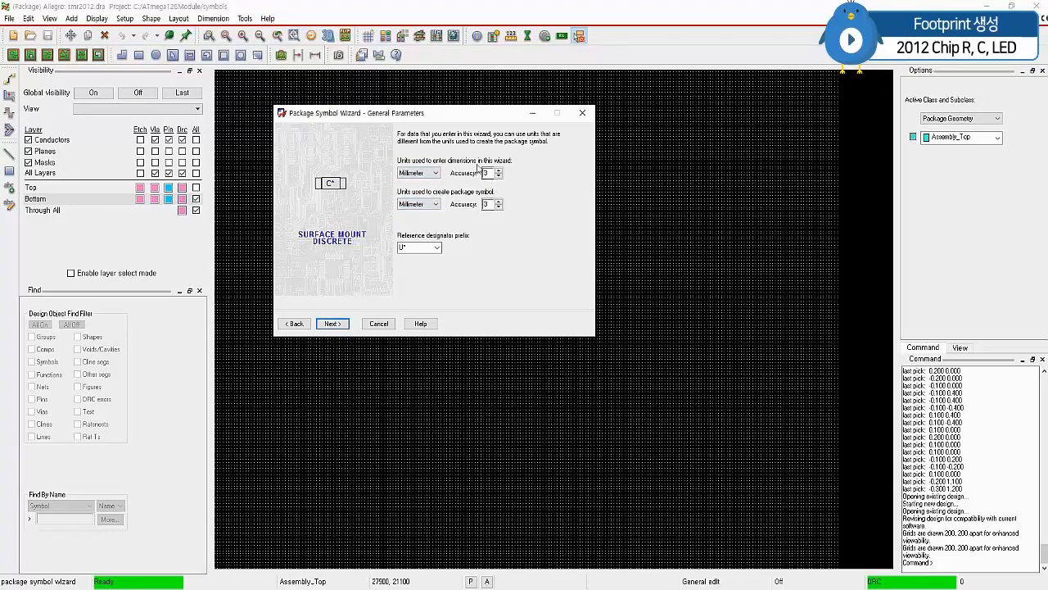
{"action": "left_click", "coordinate": [438, 248]}
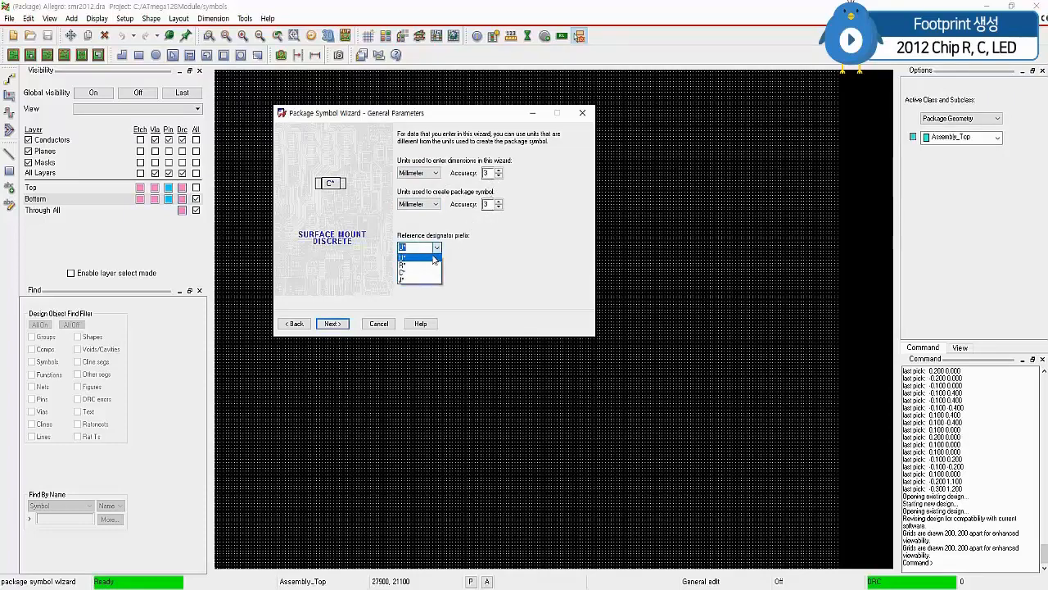
{"action": "left_click", "coordinate": [419, 264]}
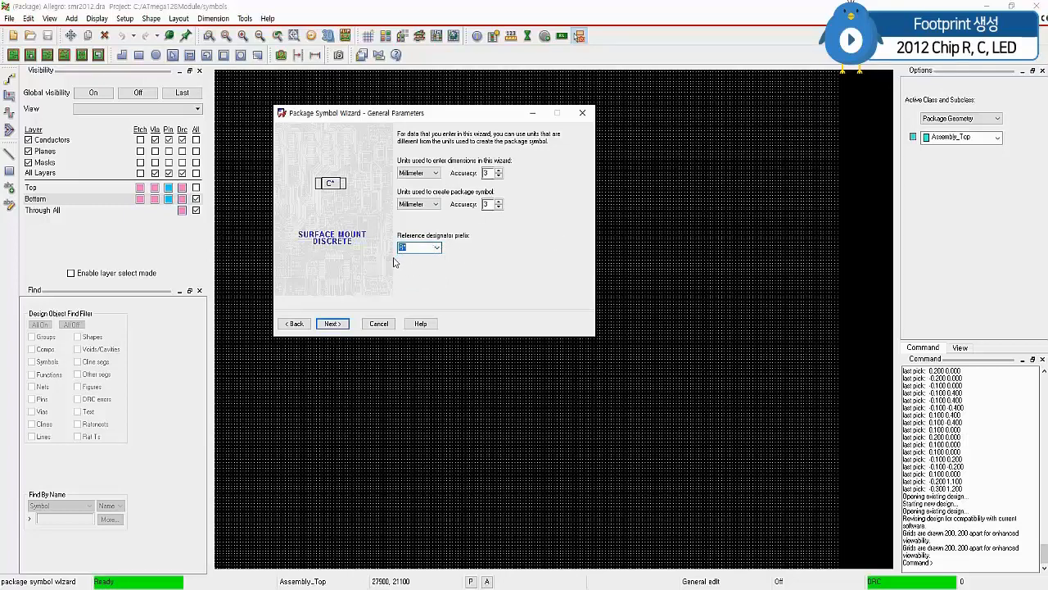
{"action": "left_click", "coordinate": [334, 324]}
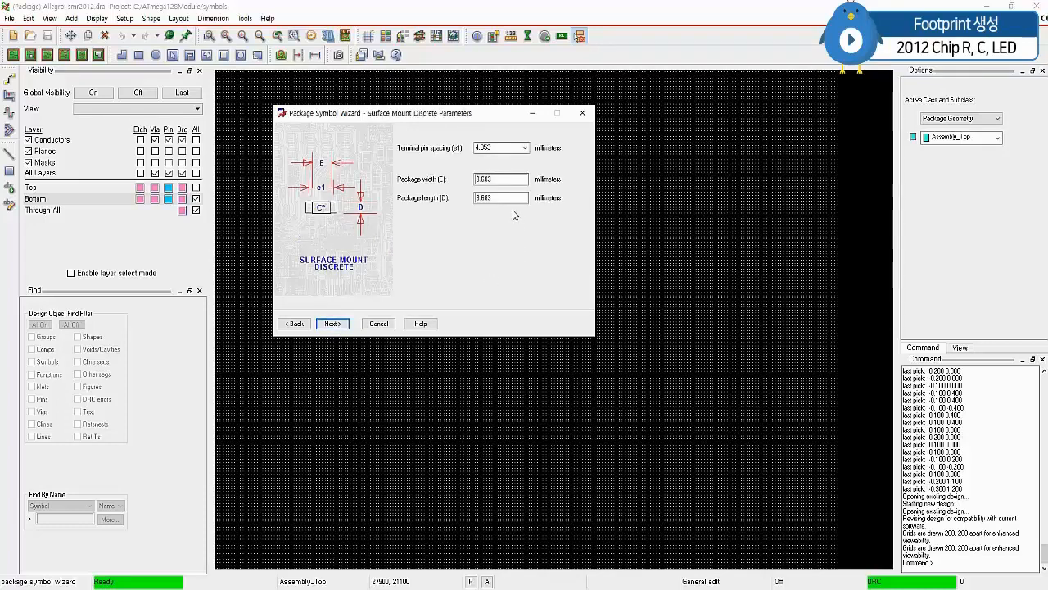
Set the terminal pin spacing to 2, the package width to 0.7 and the package length to 1.6 mm.
{"action": "double_click", "coordinate": [502, 150]}
{"action": "type", "text": "2"}
{"action": "key", "text": "Tab"}
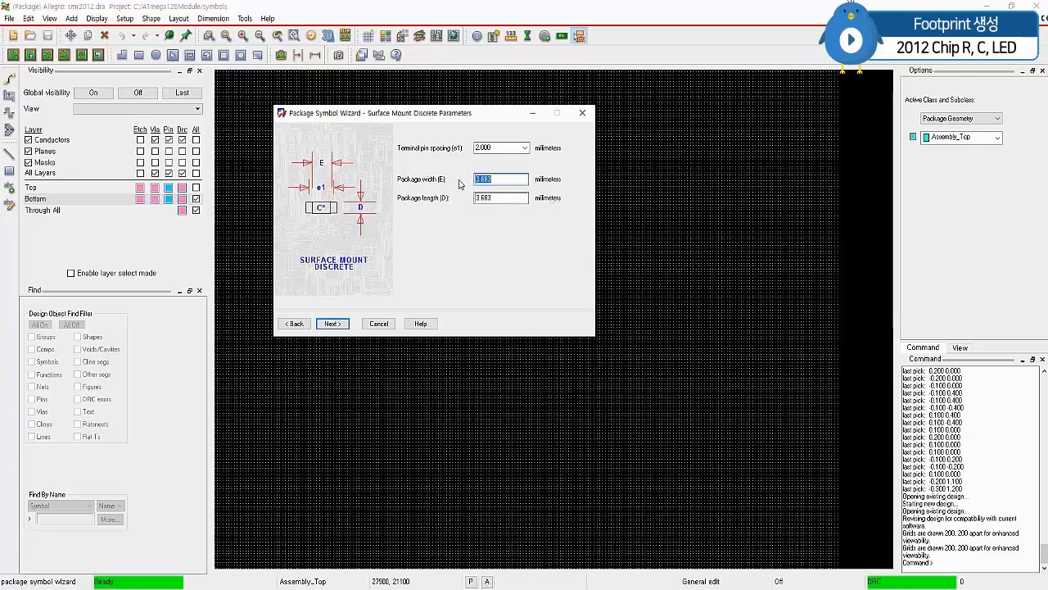
{"action": "type", "text": "0.7"}
{"action": "key", "text": "Tab"}
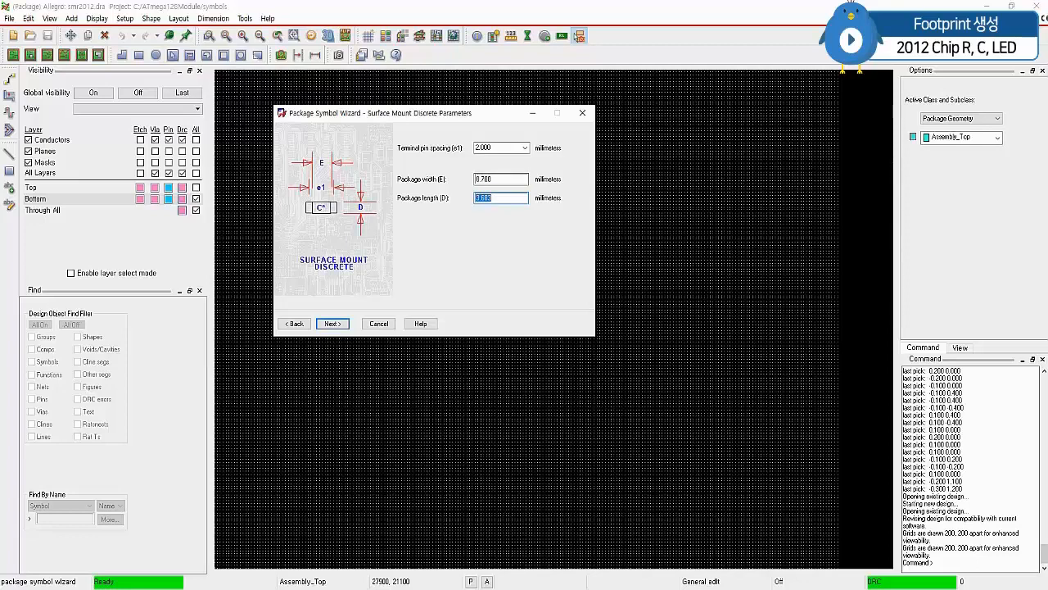
{"action": "type", "text": "1.600"}
{"action": "left_click", "coordinate": [332, 324]}
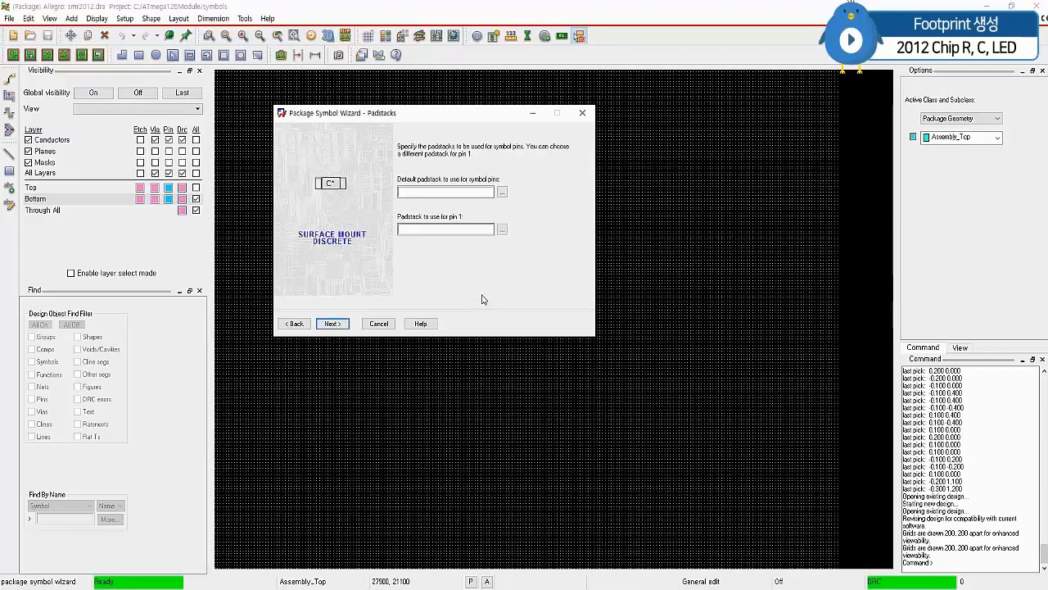
Find the smd1_3x1_6 padstack in the library and assign it to the symbol pins, including pin 1.
{"action": "left_click", "coordinate": [502, 192]}
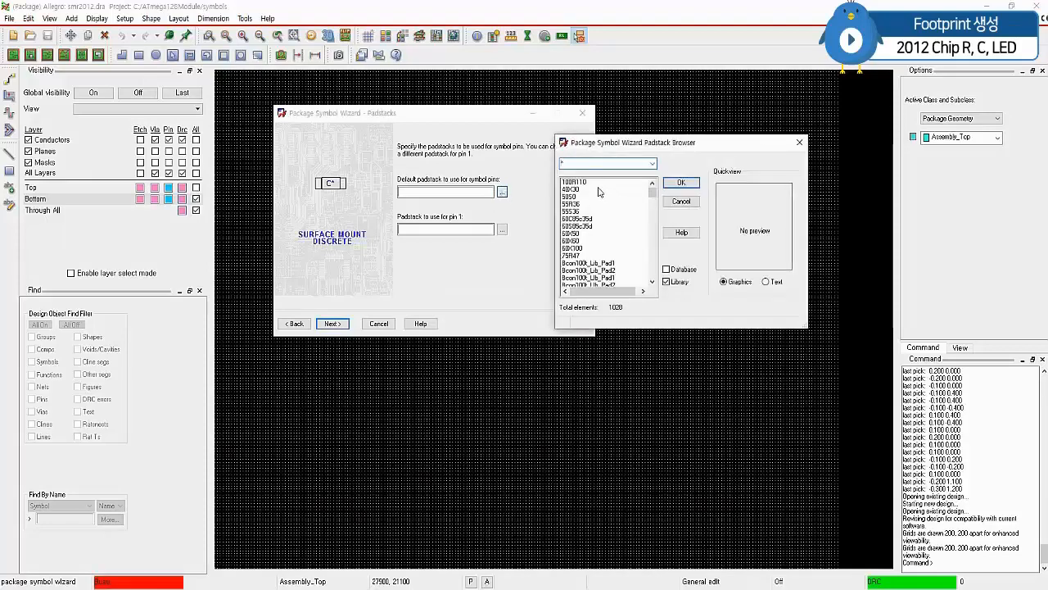
{"action": "type", "text": "smd1_3"}
{"action": "key", "text": "Return"}
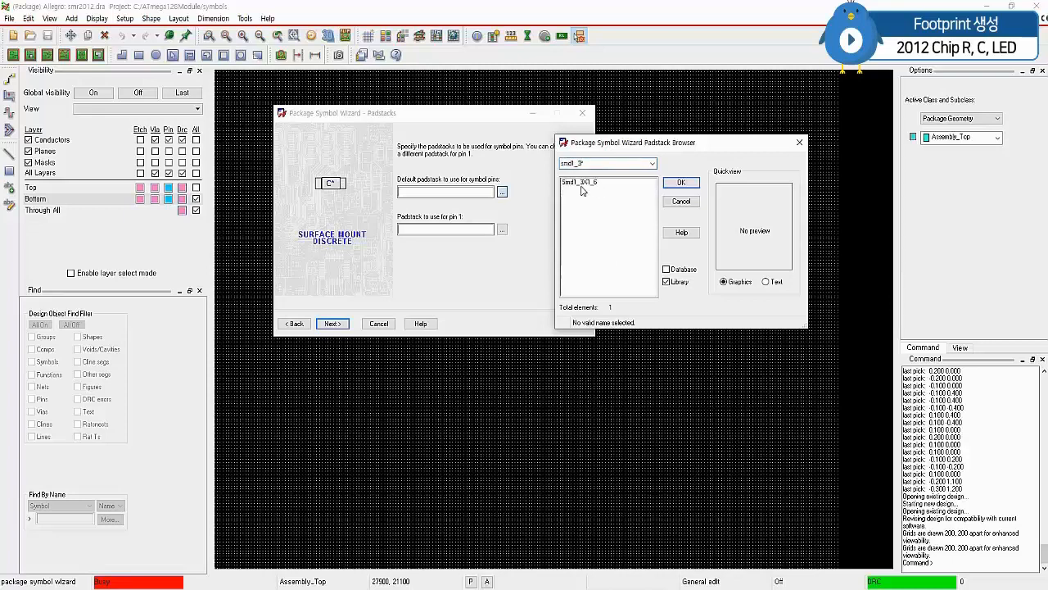
{"action": "left_click", "coordinate": [583, 189]}
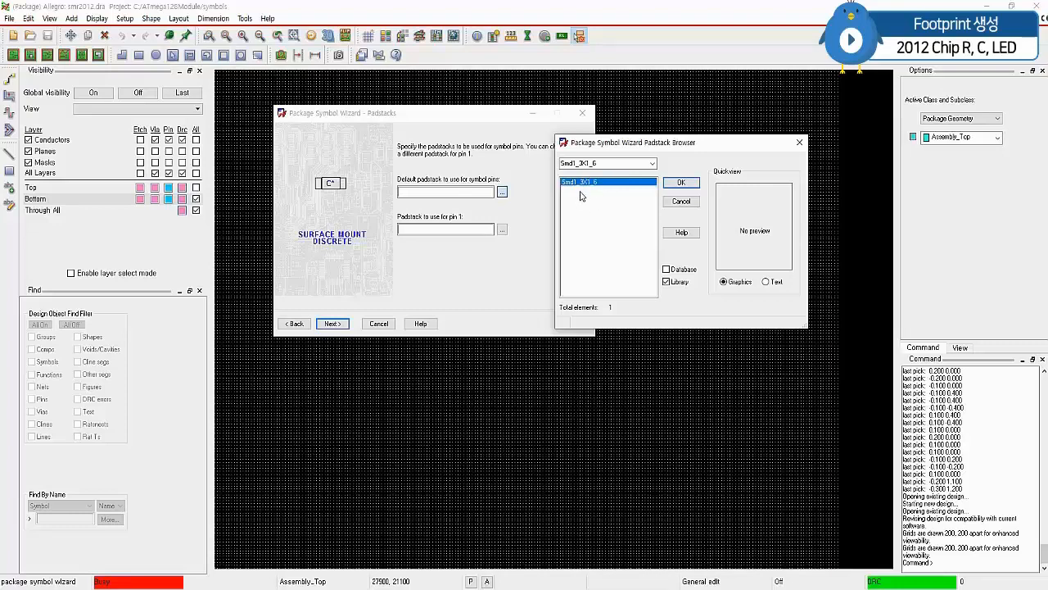
{"action": "left_click", "coordinate": [690, 183]}
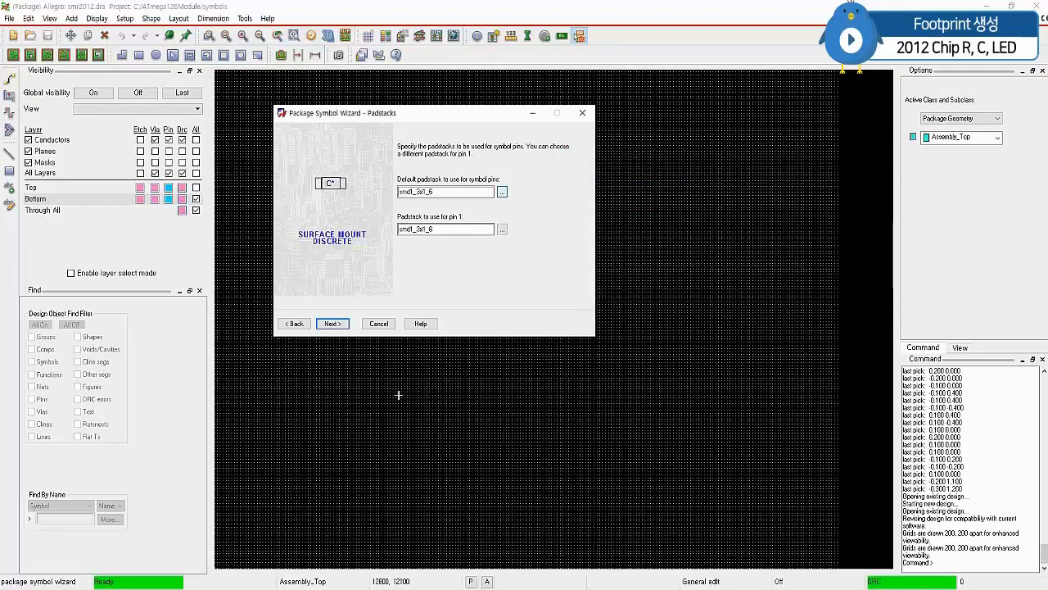
{"action": "left_click", "coordinate": [335, 326]}
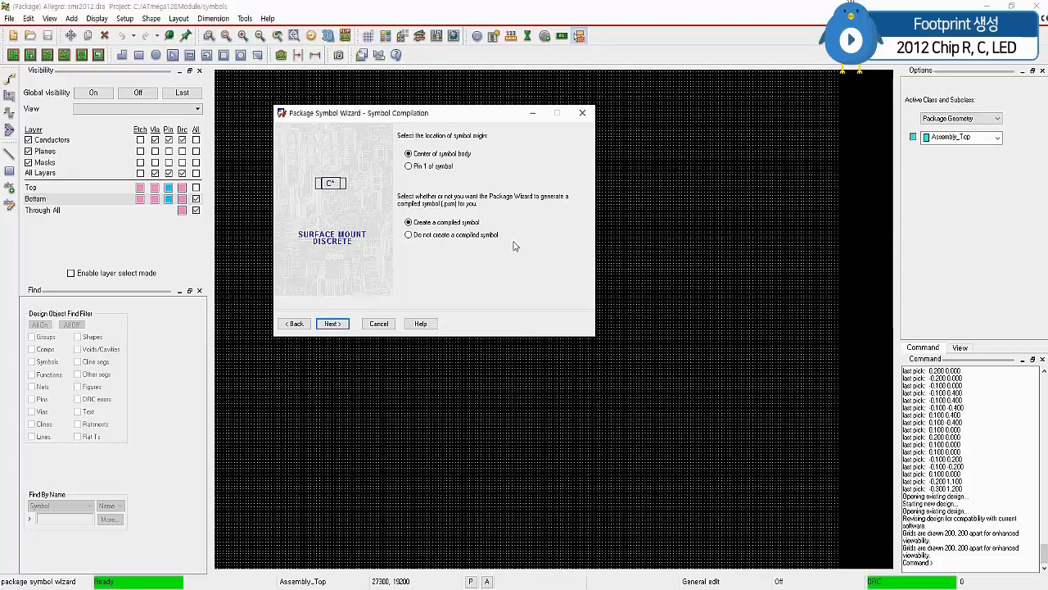
Generate the compiled symbol with its origin at the body center and save it, overwriting smr2012.dra.
{"action": "left_click", "coordinate": [330, 323]}
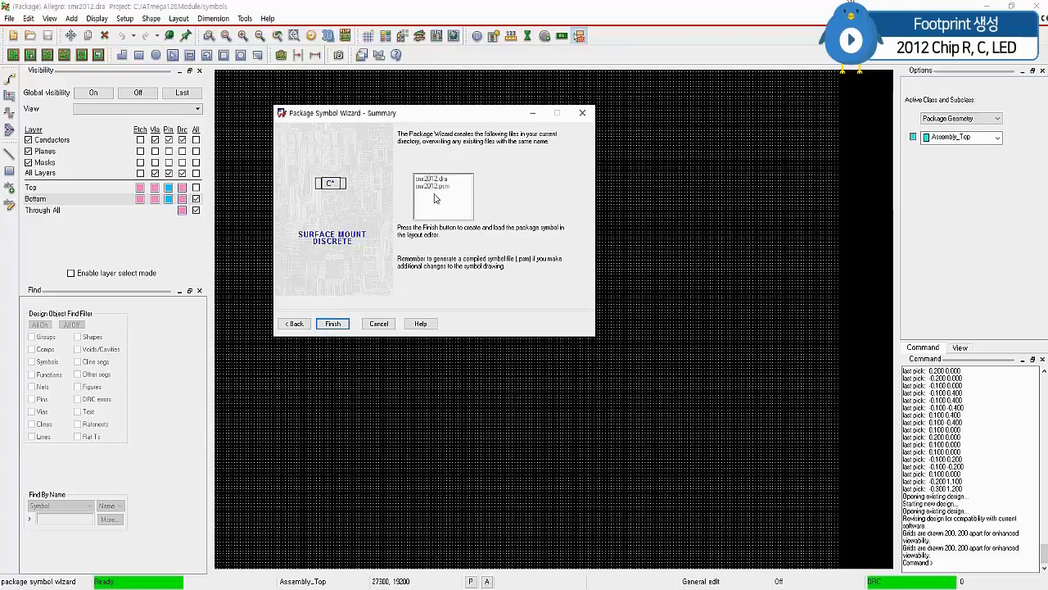
{"action": "left_click", "coordinate": [333, 324]}
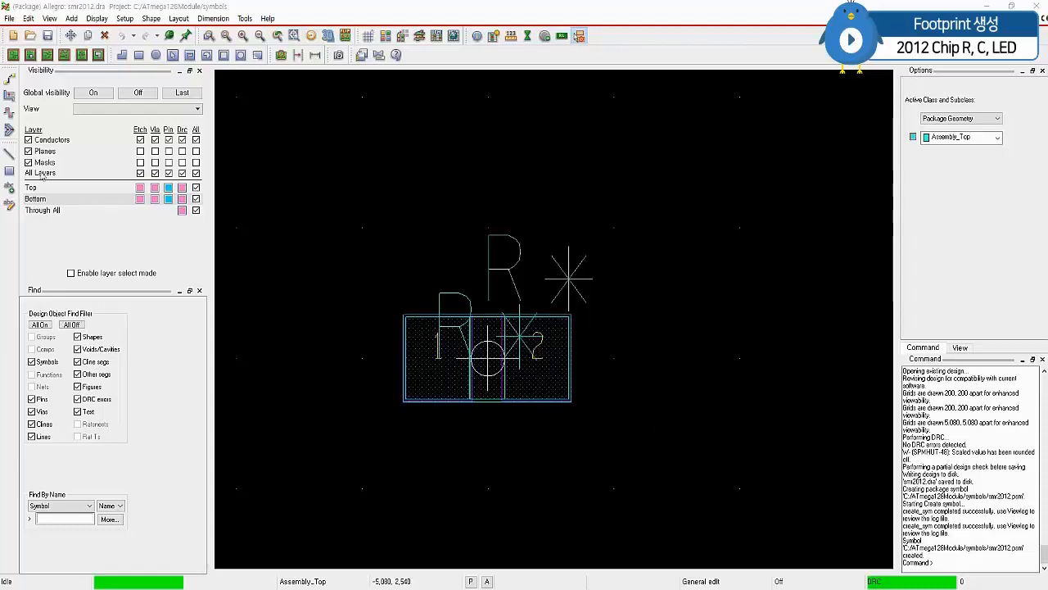
{"action": "left_click", "coordinate": [9, 18]}
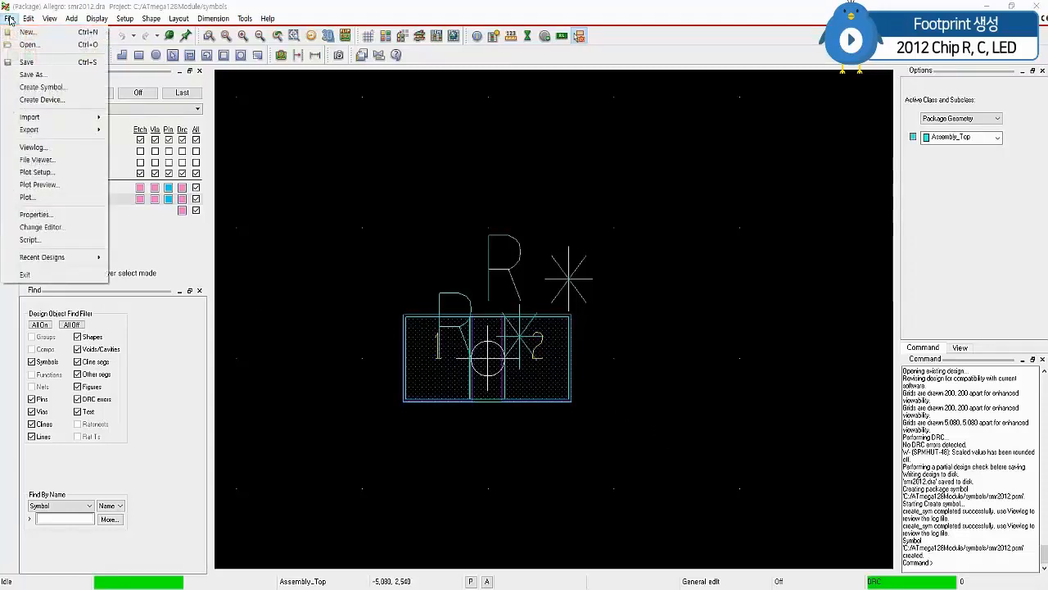
{"action": "left_click", "coordinate": [23, 62]}
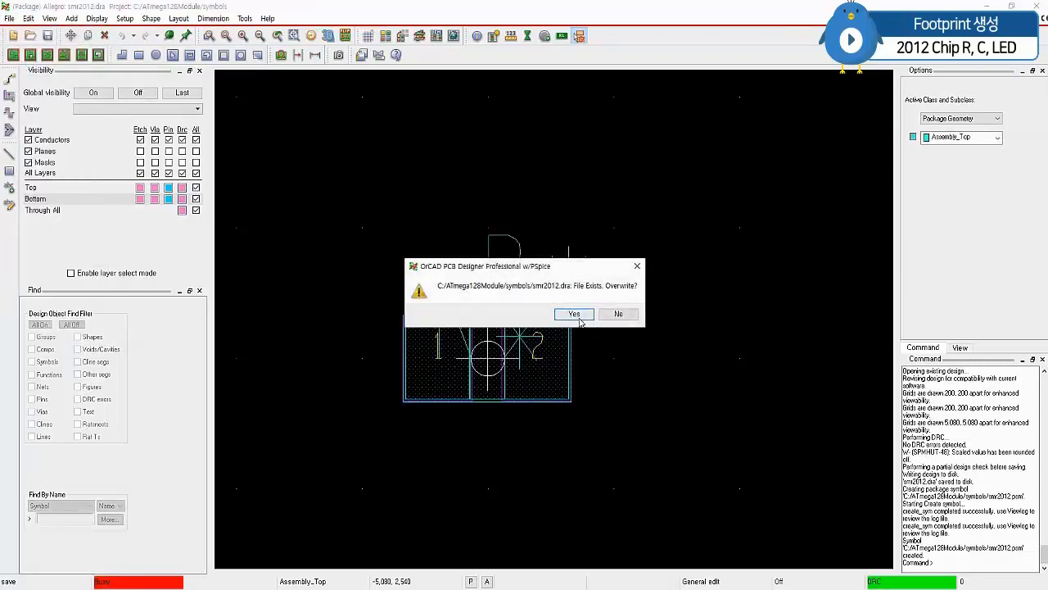
{"action": "left_click", "coordinate": [577, 318]}
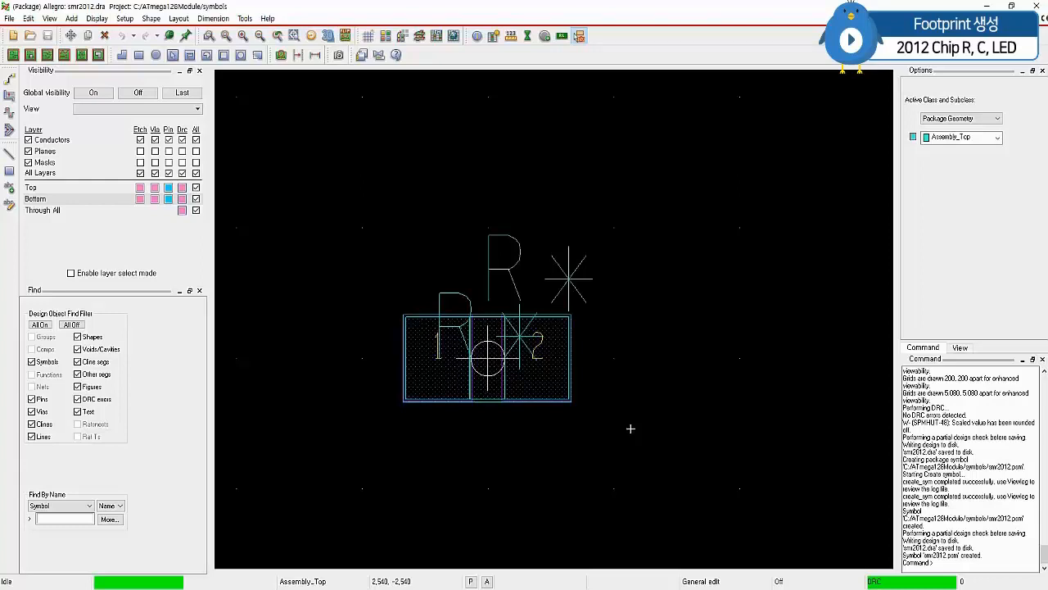
Change the reference designator text above the package body to C*.
{"action": "left_click", "coordinate": [522, 254]}
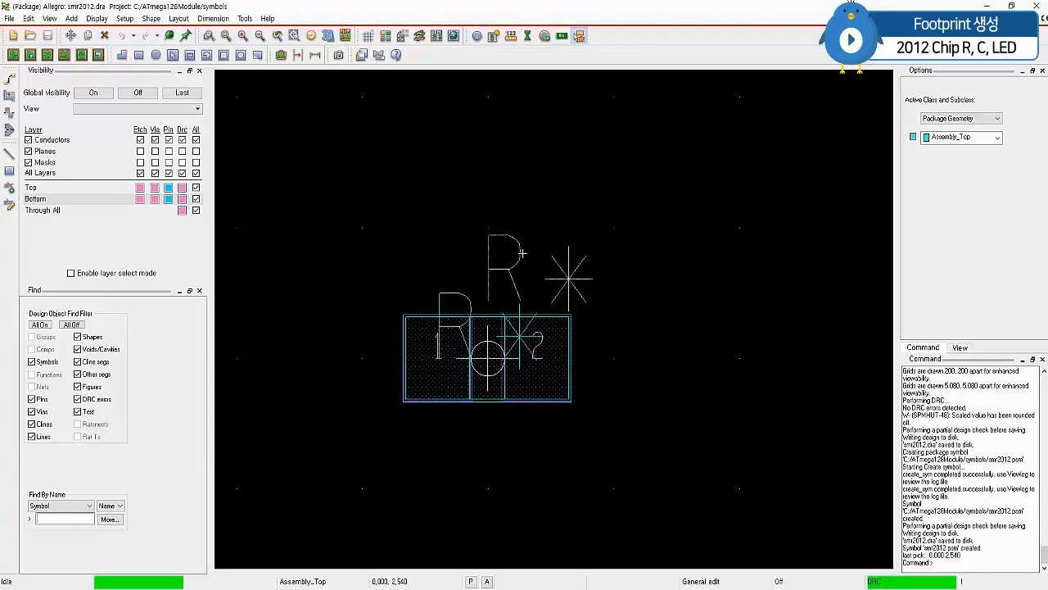
{"action": "right_click", "coordinate": [525, 256]}
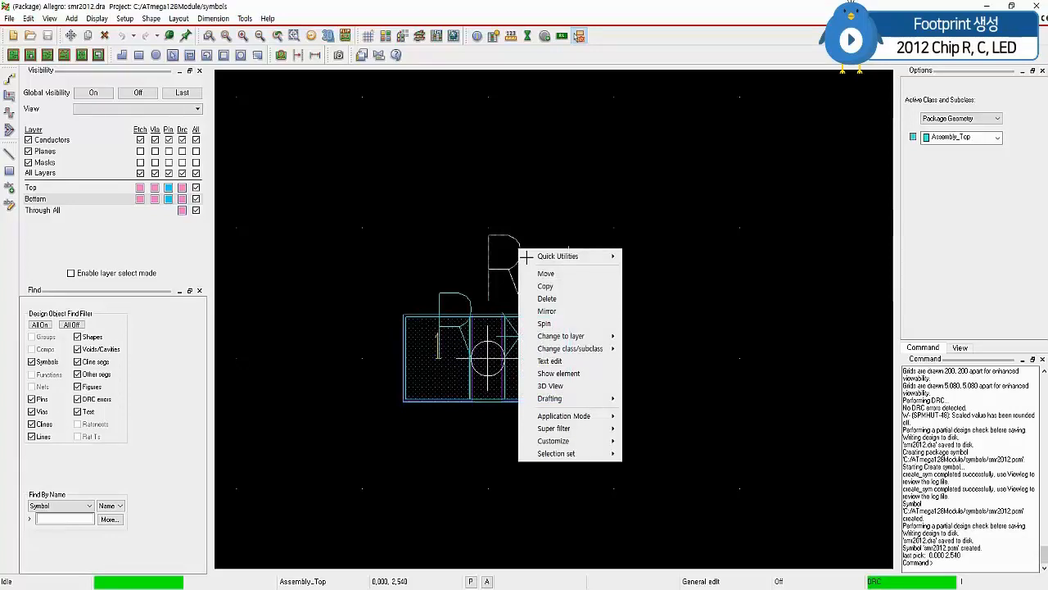
{"action": "left_click", "coordinate": [565, 361]}
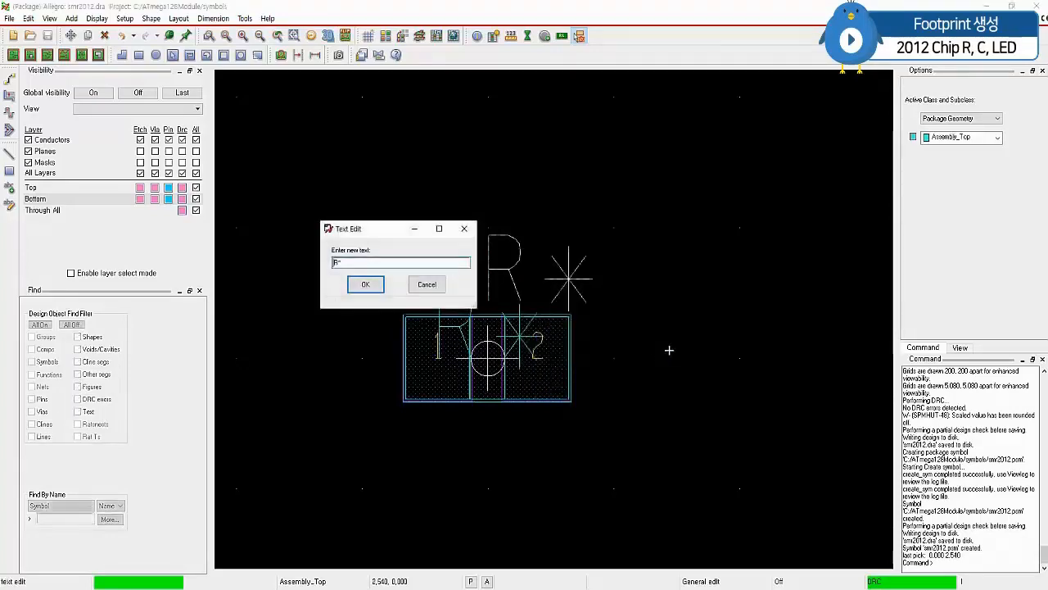
{"action": "key", "text": "BackSpace"}
{"action": "left_click", "coordinate": [366, 284]}
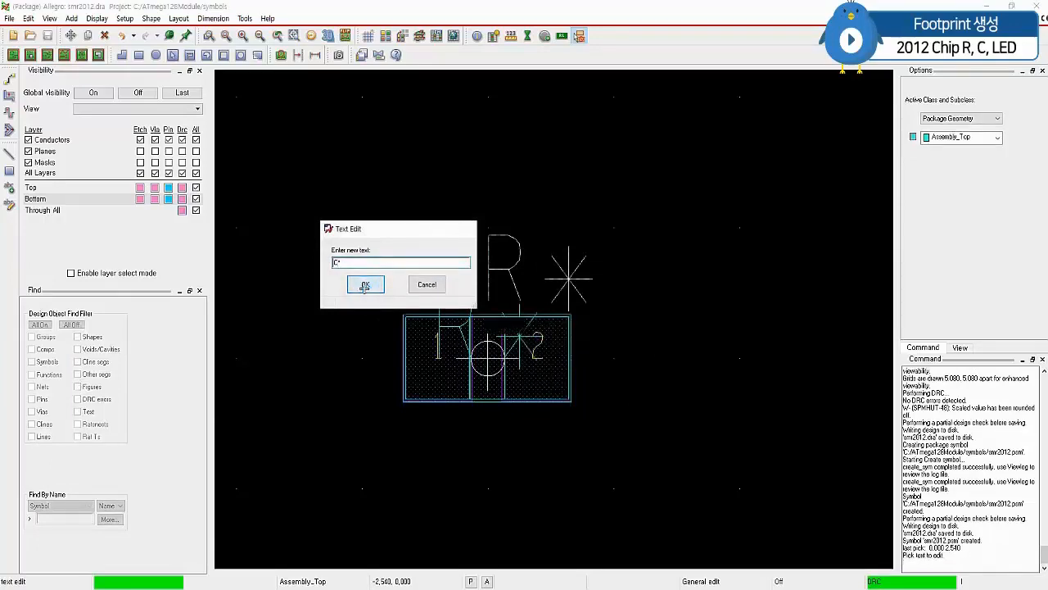
Change the reference designator text overlapping the package body to C*.
{"action": "right_click", "coordinate": [470, 302]}
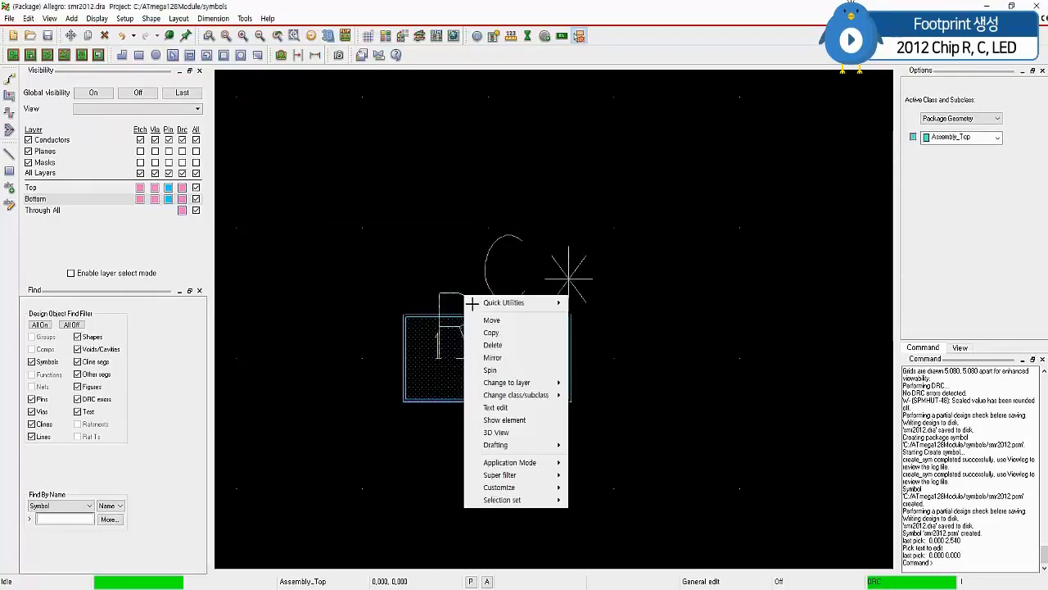
{"action": "left_click", "coordinate": [496, 407]}
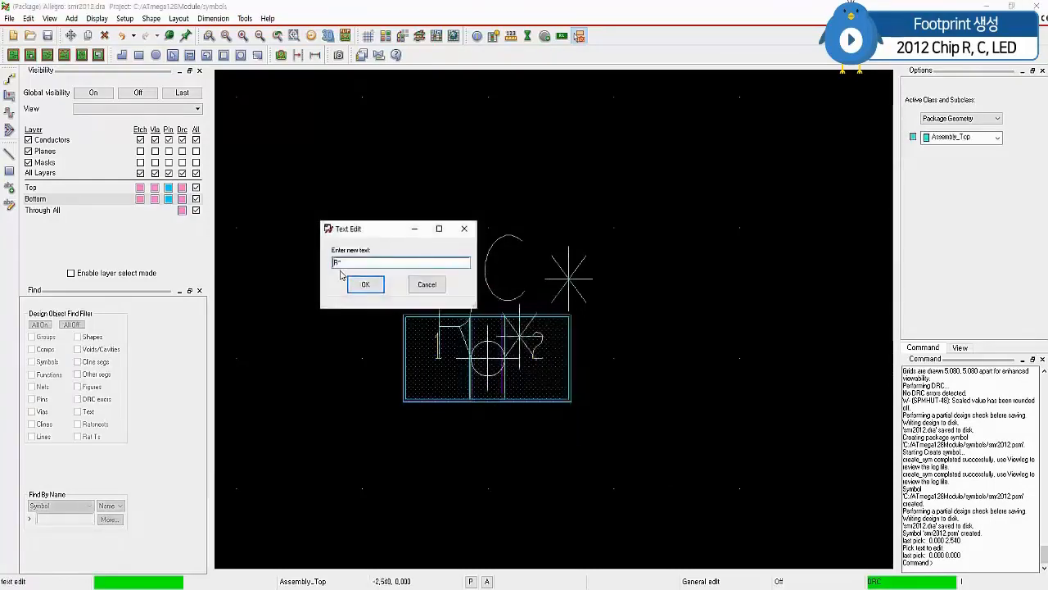
{"action": "left_click_drag", "start_coordinate": [339, 263], "coordinate": [332, 262]}
{"action": "left_click", "coordinate": [365, 284]}
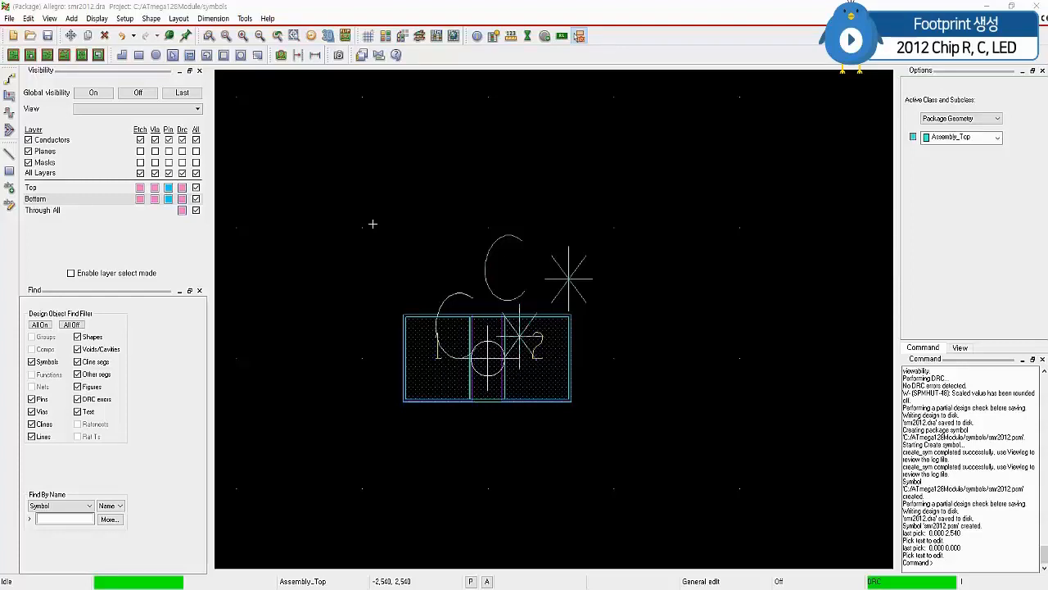
Set the Non-Etch grid spacing to 0.1 in both x and y.
{"action": "left_click", "coordinate": [123, 20]}
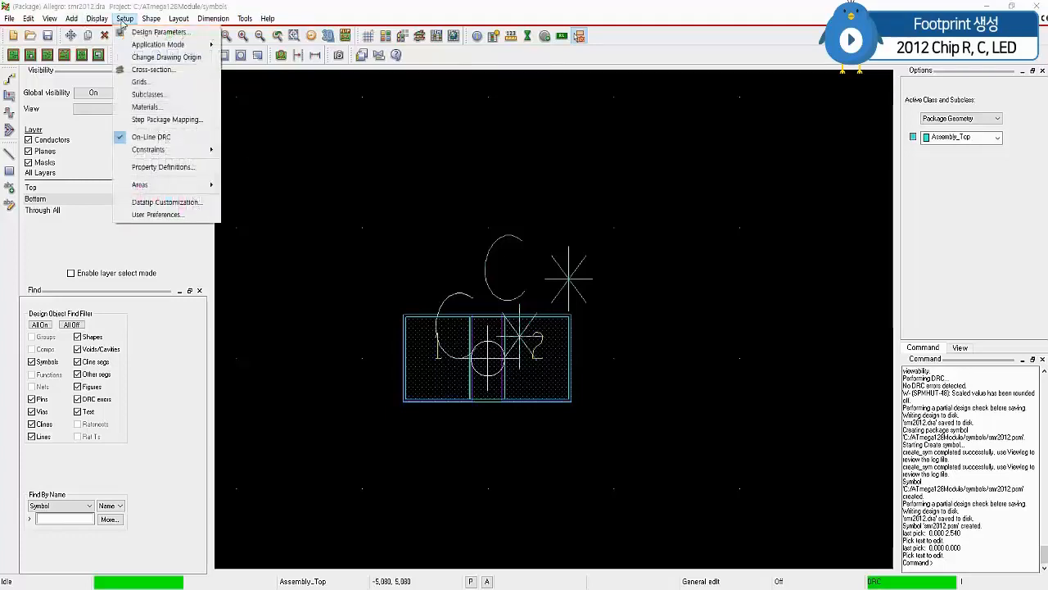
{"action": "left_click", "coordinate": [153, 85]}
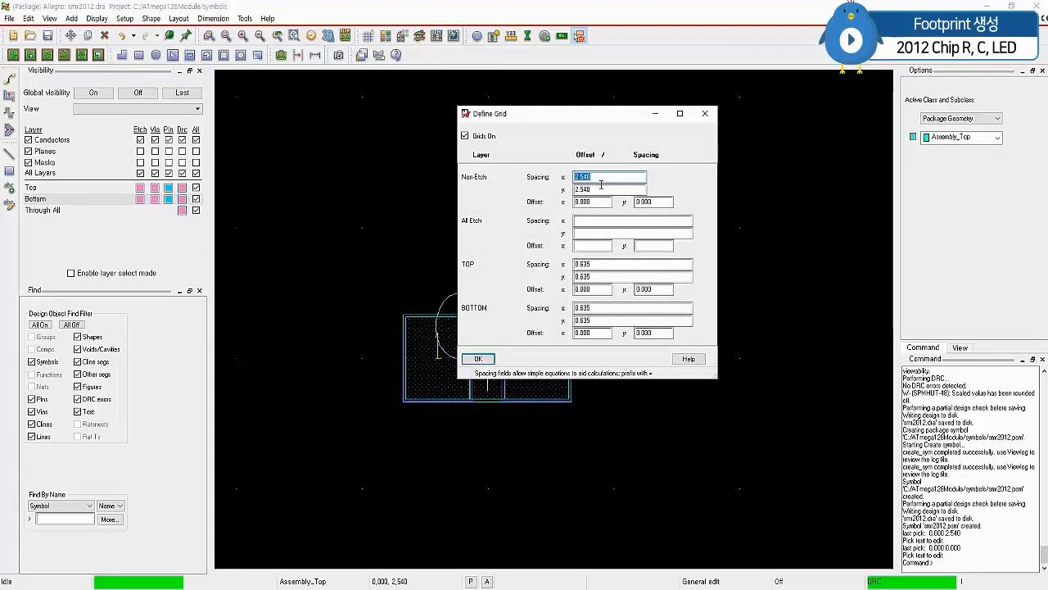
{"action": "type", "text": "0.1"}
{"action": "key", "text": "Tab"}
{"action": "type", "text": "0.1"}
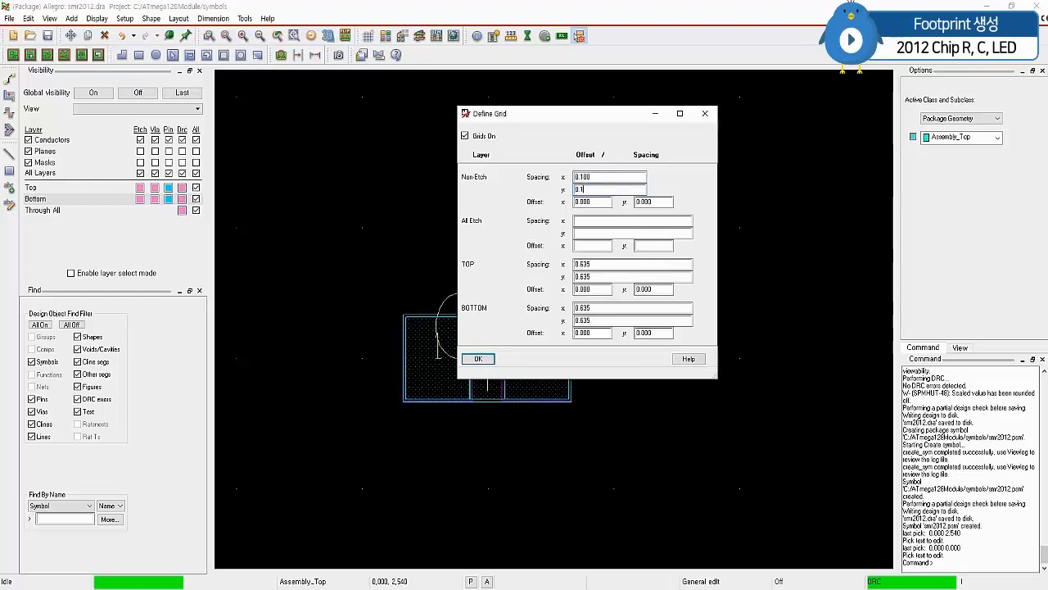
{"action": "key", "text": "Tab"}
{"action": "left_click", "coordinate": [479, 358]}
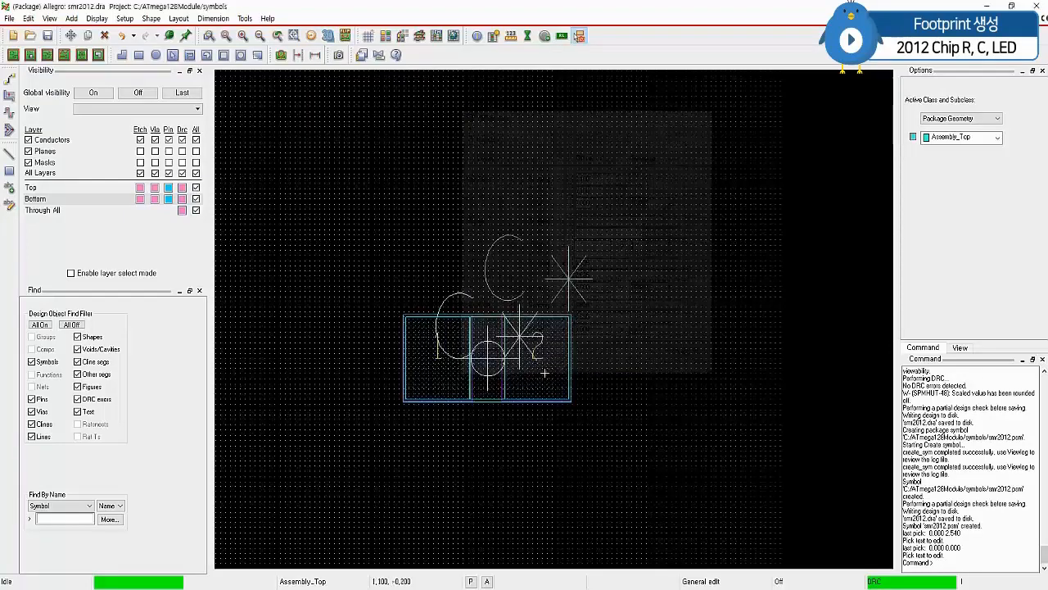
{"action": "scroll", "coordinate": [483, 365], "scroll_direction": "up", "scroll_amount": 3}
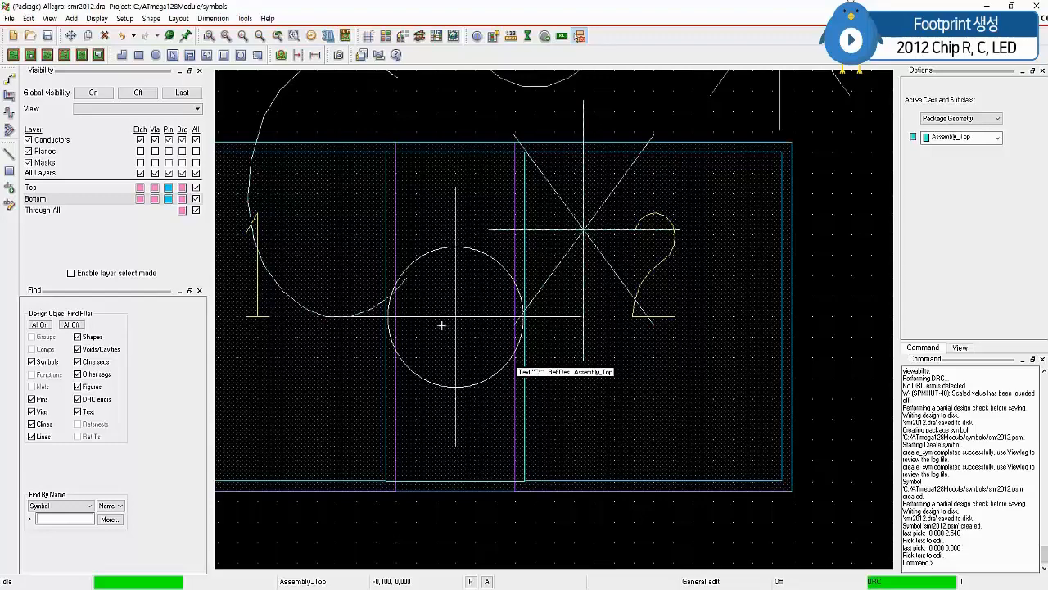
Draw the capacitor mark's left lead on Package Geometry/Silkscreen_Top with line width 0.050, from (-0.2, 0) to (-0.1, 0).
{"action": "left_click", "coordinate": [10, 157]}
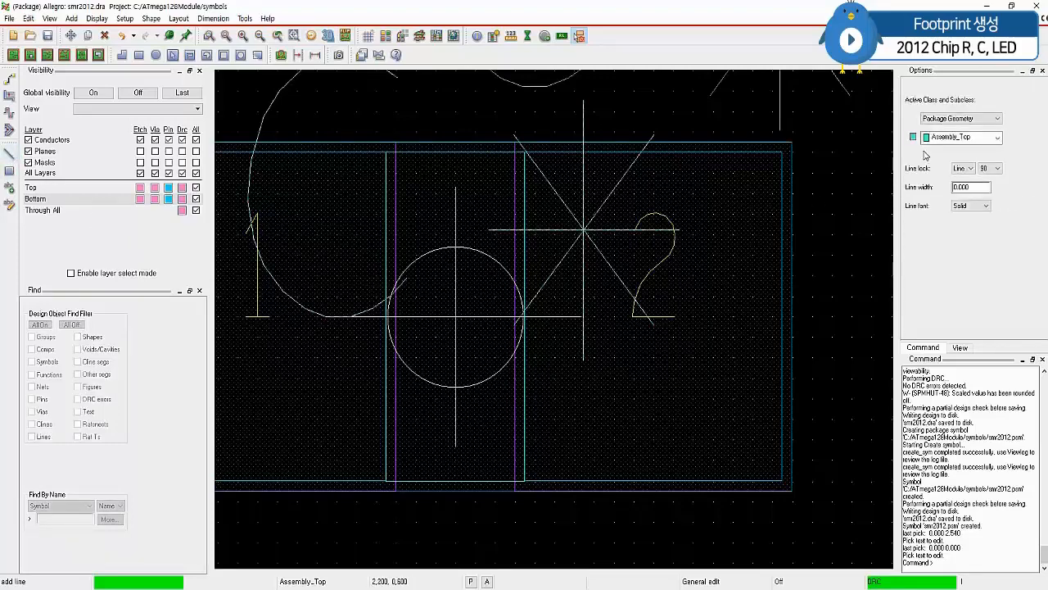
{"action": "left_click", "coordinate": [998, 137]}
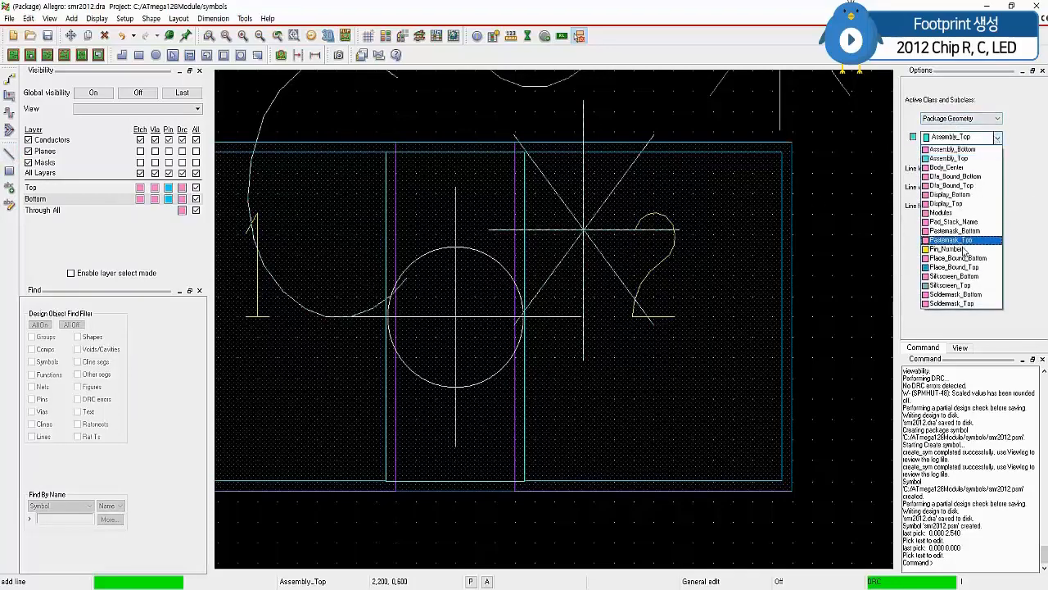
{"action": "left_click", "coordinate": [963, 286]}
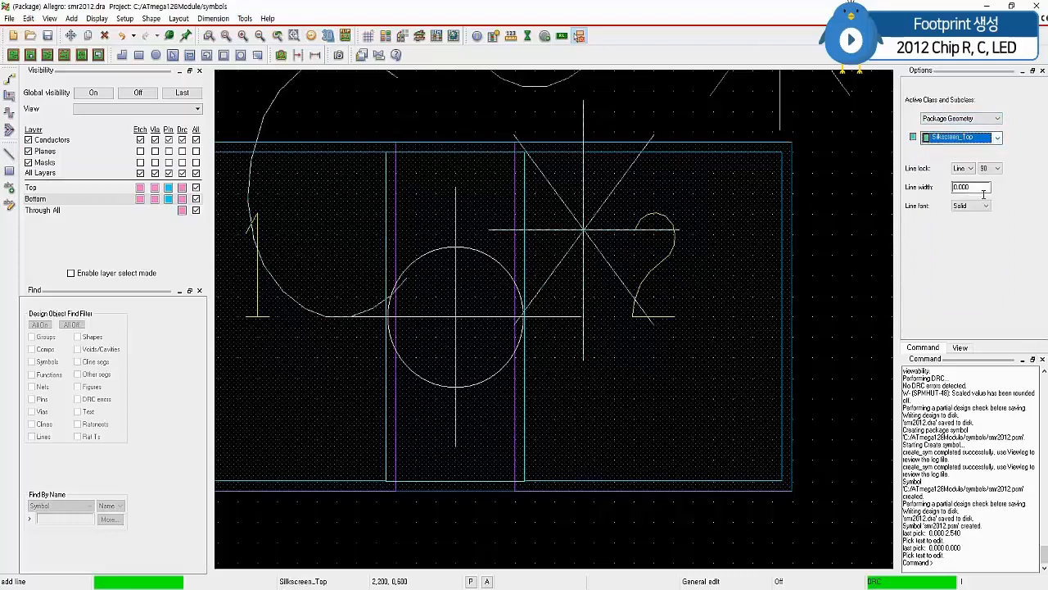
{"action": "left_click_drag", "start_coordinate": [985, 189], "coordinate": [937, 197]}
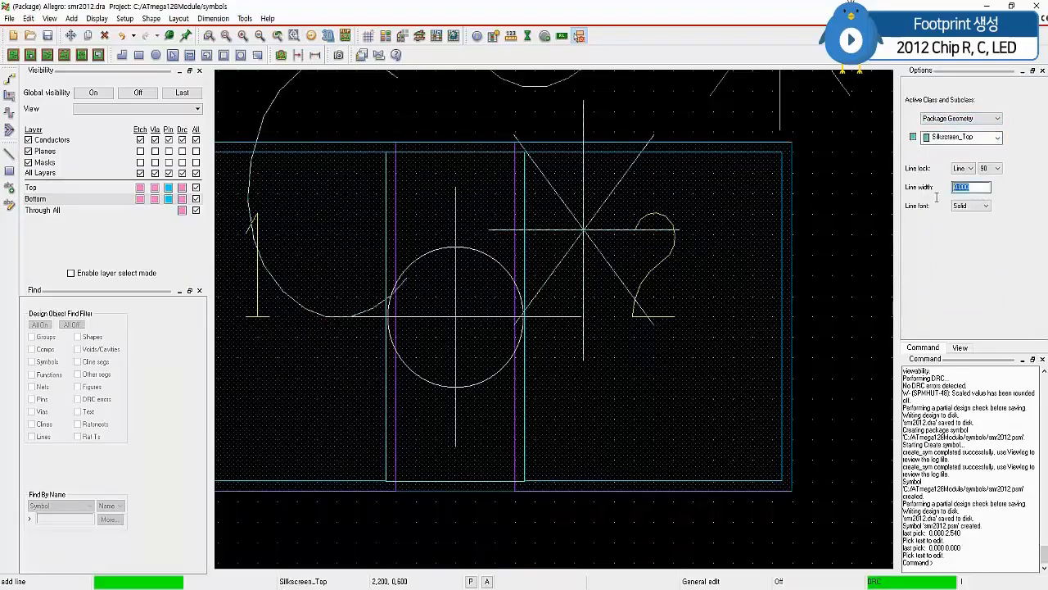
{"action": "type", "text": "0"}
{"action": "left_click", "coordinate": [419, 320]}
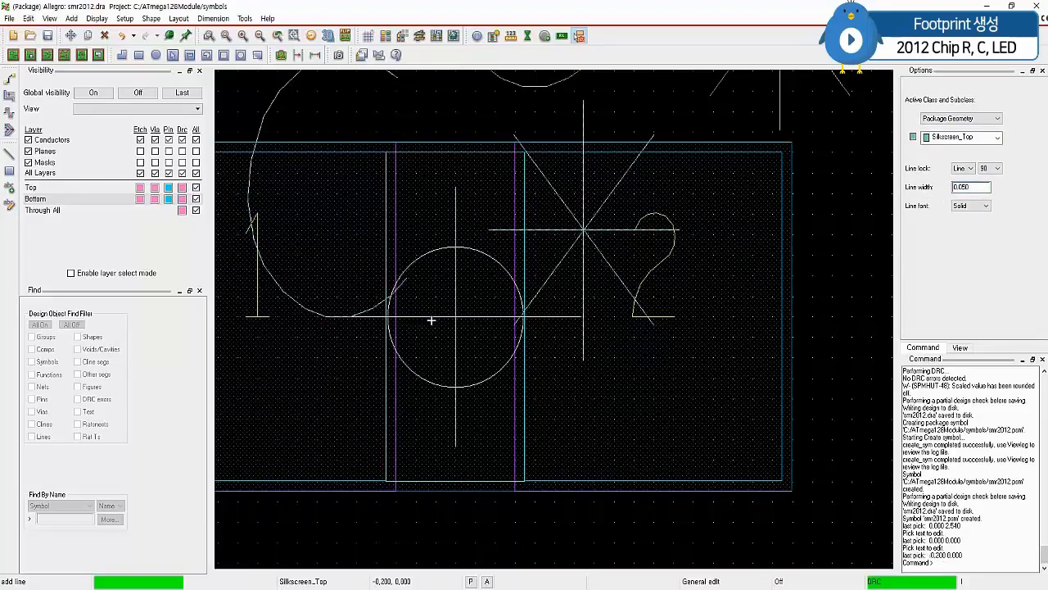
{"action": "left_click", "coordinate": [441, 320]}
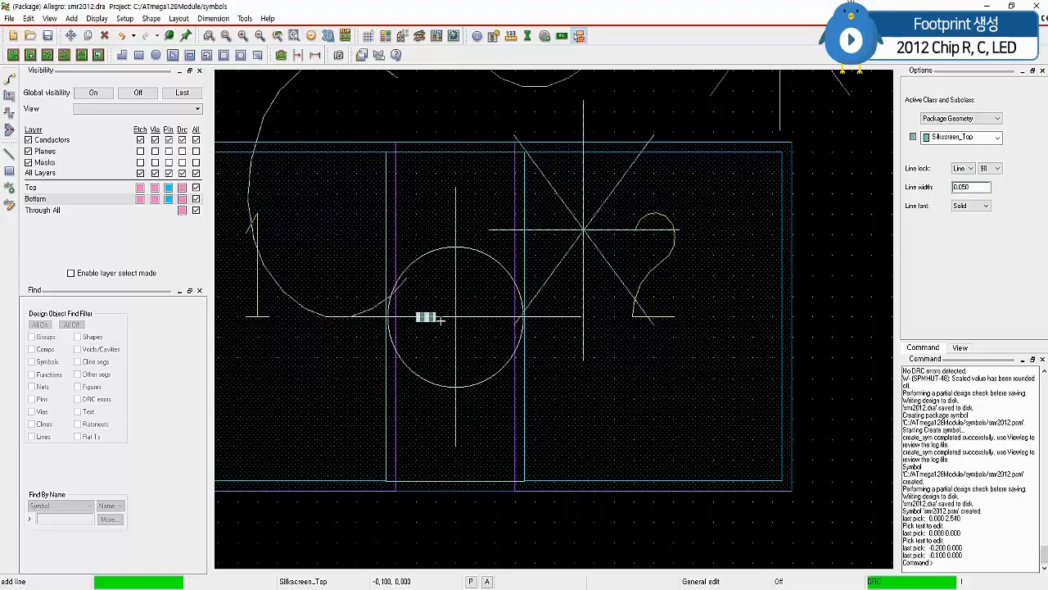
{"action": "right_click", "coordinate": [440, 320]}
{"action": "left_click", "coordinate": [471, 362]}
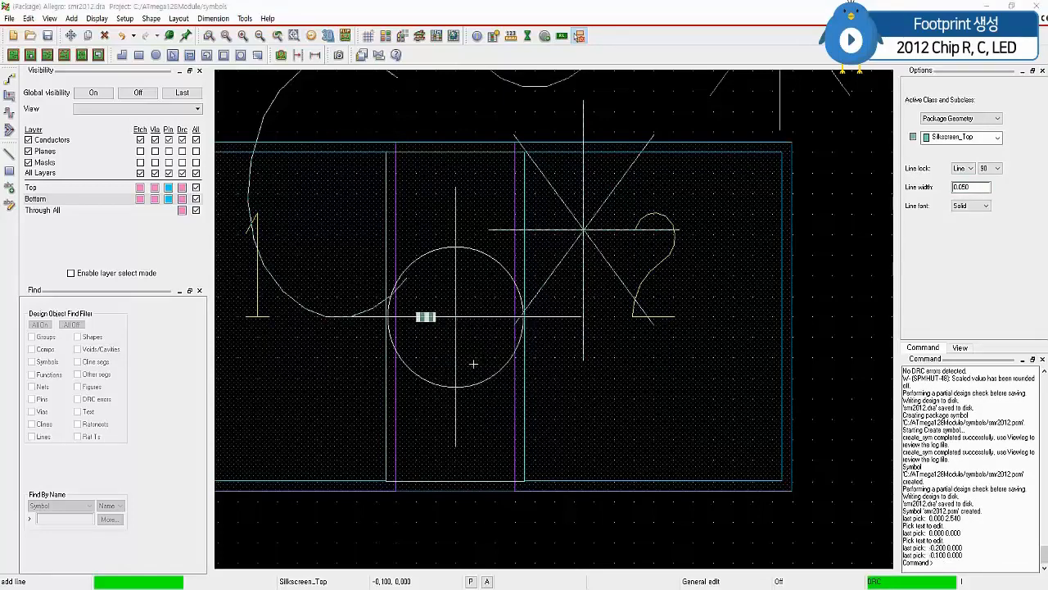
Draw the two vertical capacitor plates on Silkscreen_Top at x = -0.1 and x = 0.1, each from y = 0.3 to -0.3.
{"action": "left_click", "coordinate": [437, 259]}
{"action": "right_click", "coordinate": [443, 389]}
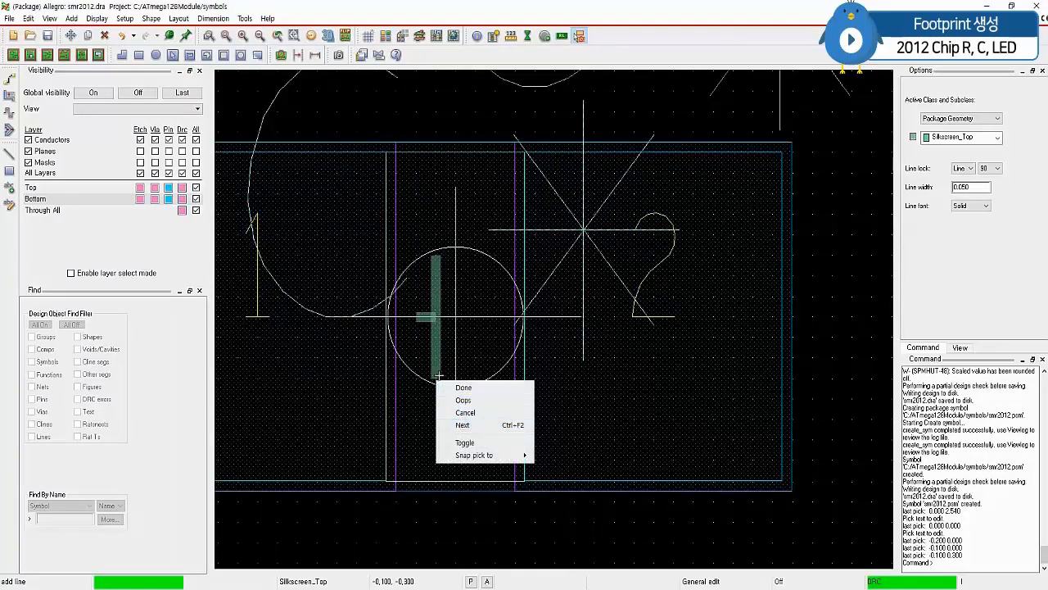
{"action": "left_click", "coordinate": [452, 400]}
{"action": "right_click", "coordinate": [439, 376]}
{"action": "left_click", "coordinate": [481, 420]}
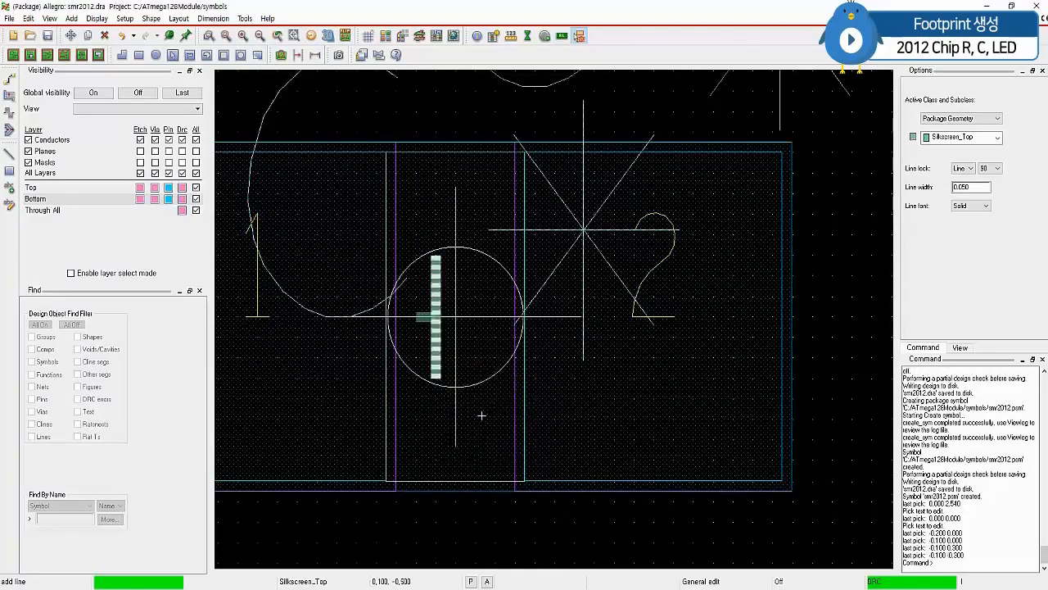
{"action": "left_click", "coordinate": [476, 260]}
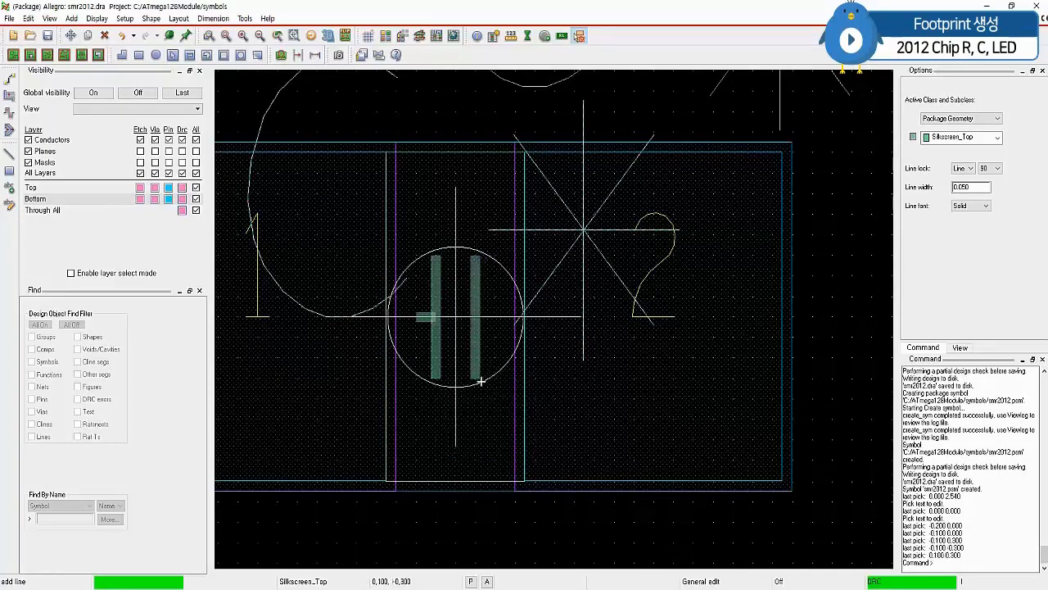
{"action": "left_click", "coordinate": [480, 381]}
{"action": "right_click", "coordinate": [479, 380]}
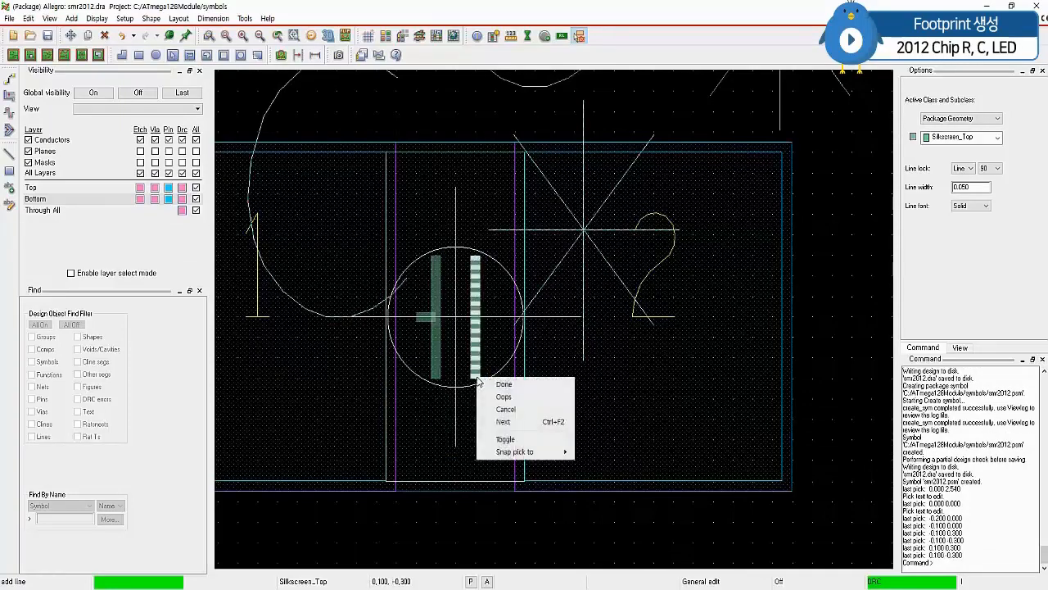
{"action": "left_click", "coordinate": [501, 421]}
Draw the right lead on Silkscreen_Top from (0.1, 0) to (0.2, 0) and finish the line command.
{"action": "left_click", "coordinate": [481, 317]}
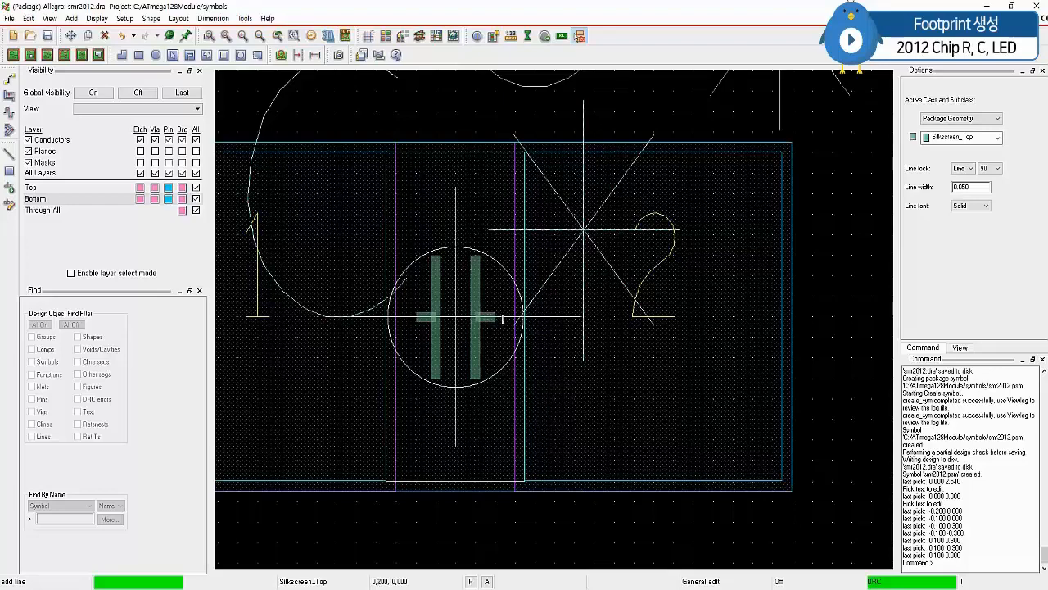
{"action": "left_click", "coordinate": [495, 317]}
{"action": "right_click", "coordinate": [495, 317]}
{"action": "left_click", "coordinate": [514, 324]}
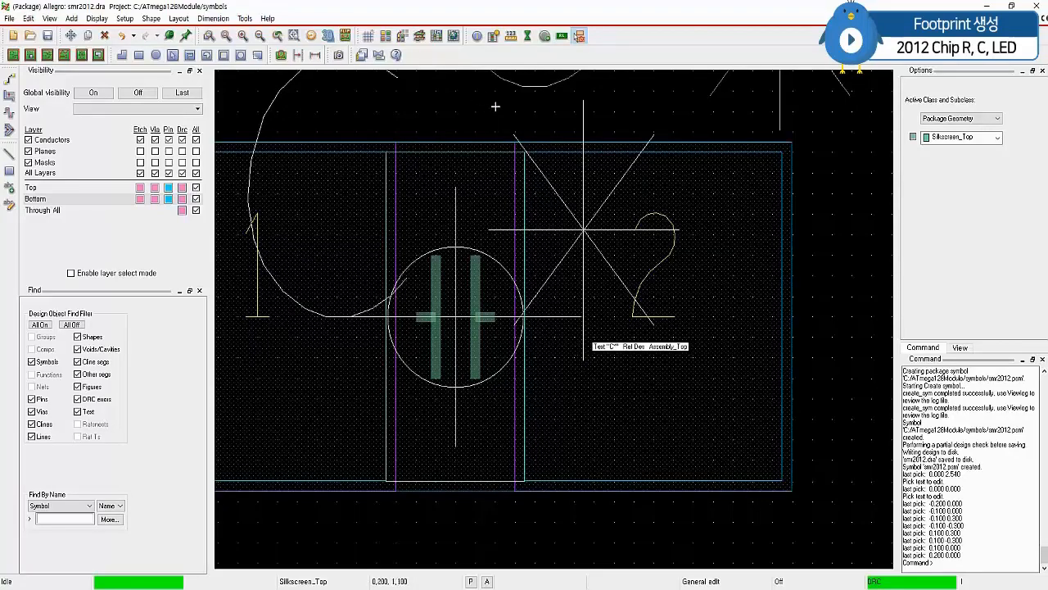
{"action": "right_click", "coordinate": [469, 104]}
{"action": "left_click", "coordinate": [442, 101]}
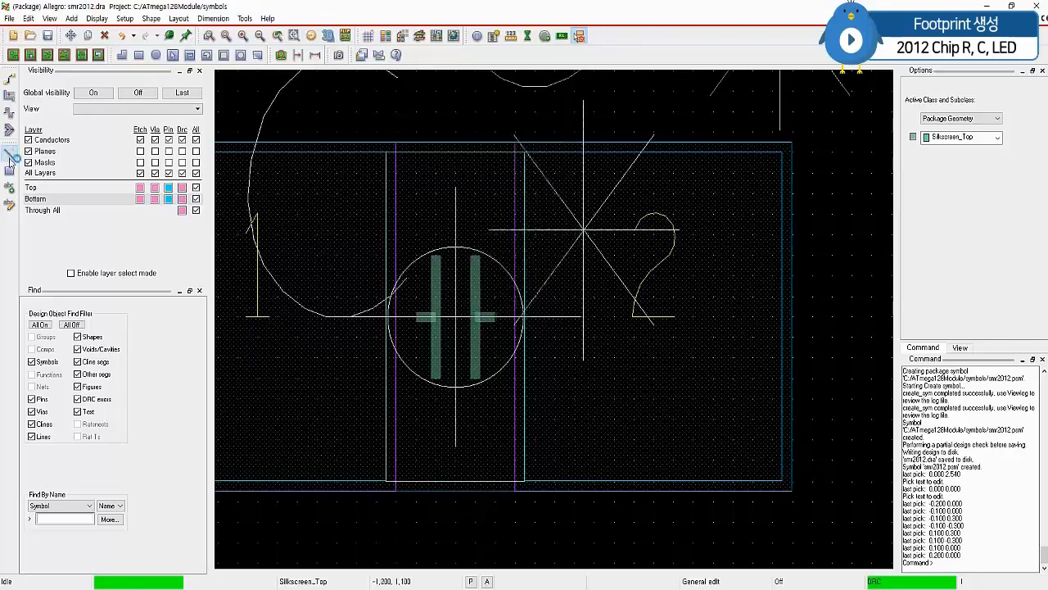
Draw the capacitor mark's left lead on Package Geometry/Assembly_Top from (-0.2, 0) to (-0.1, 0), over the silkscreen lead.
{"action": "left_click", "coordinate": [10, 153]}
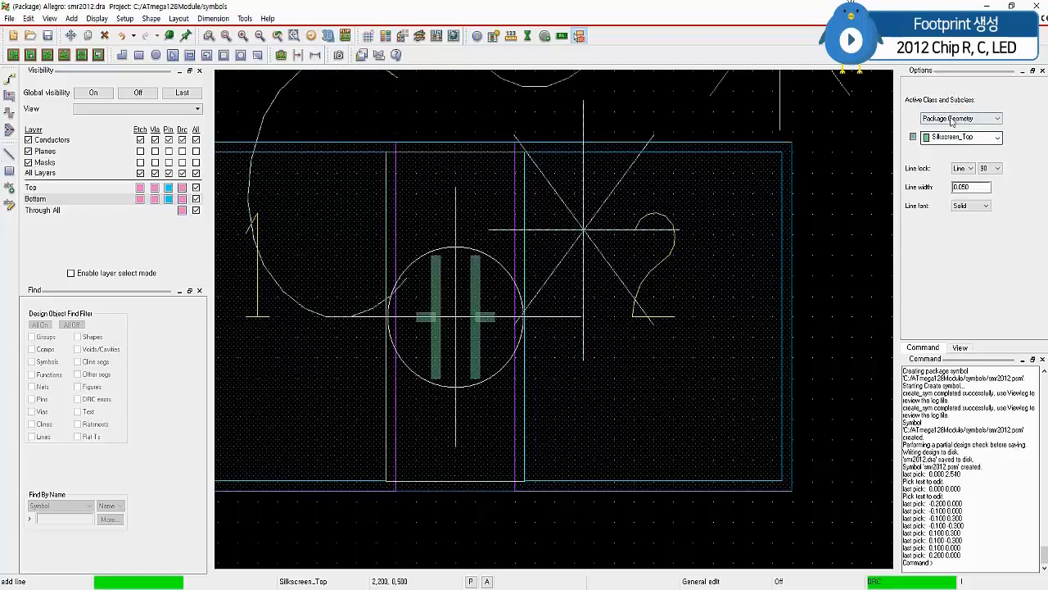
{"action": "left_click", "coordinate": [981, 139]}
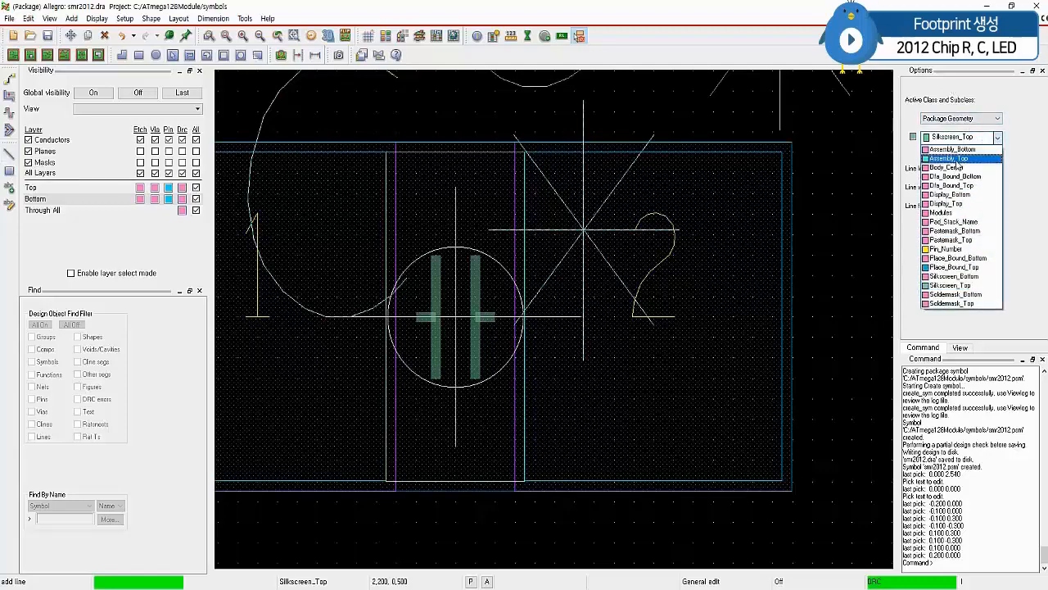
{"action": "left_click", "coordinate": [950, 158]}
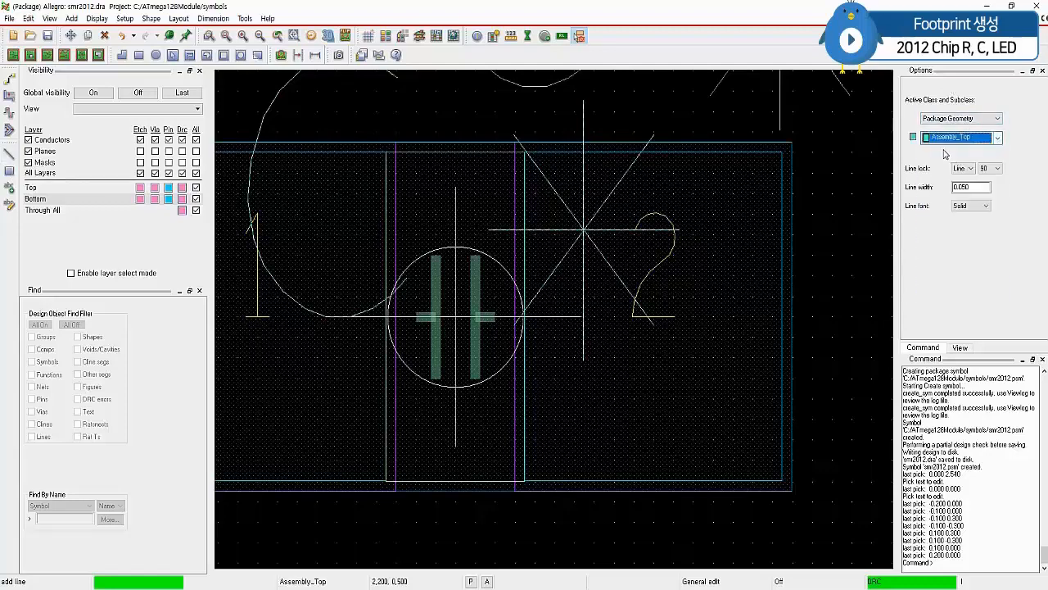
{"action": "left_click", "coordinate": [423, 318]}
{"action": "left_click", "coordinate": [436, 319]}
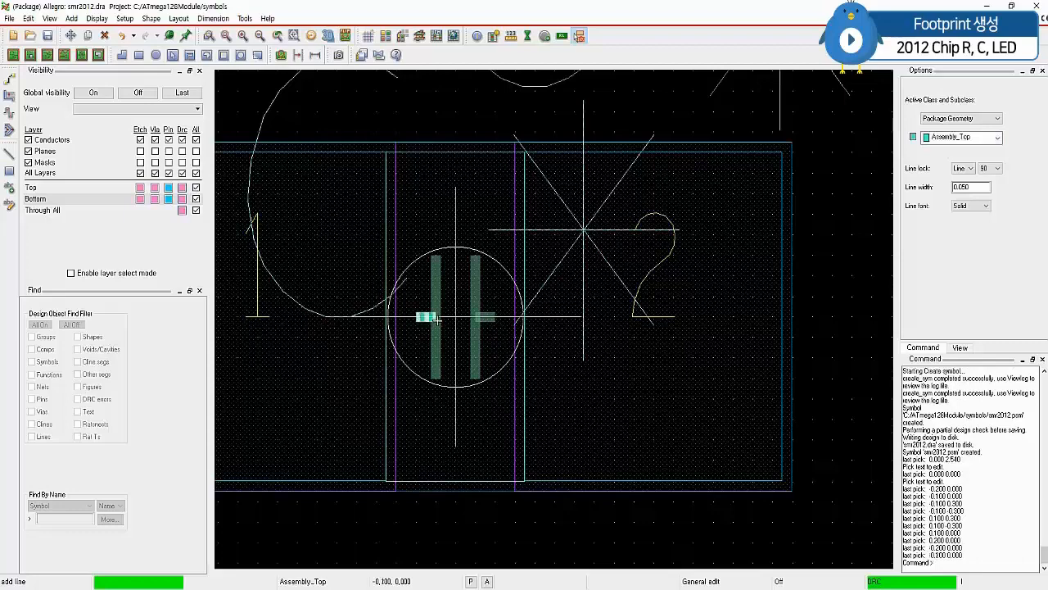
{"action": "right_click", "coordinate": [433, 318]}
{"action": "left_click", "coordinate": [467, 362]}
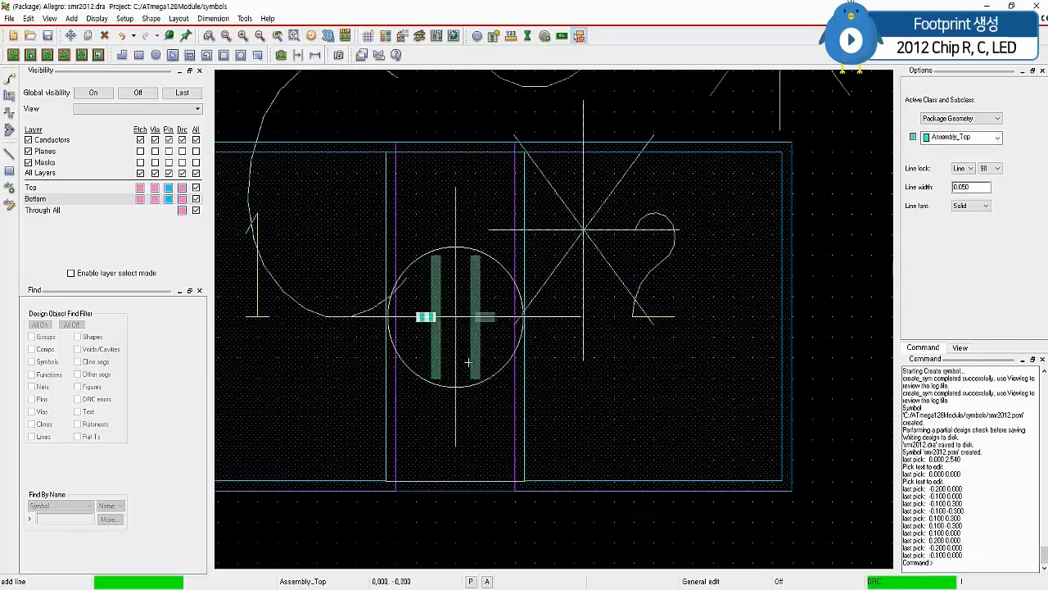
Draw the two vertical capacitor plates on Assembly_Top at x = -0.1 and x = 0.1, each from y = 0.3 to -0.3.
{"action": "left_click", "coordinate": [437, 259]}
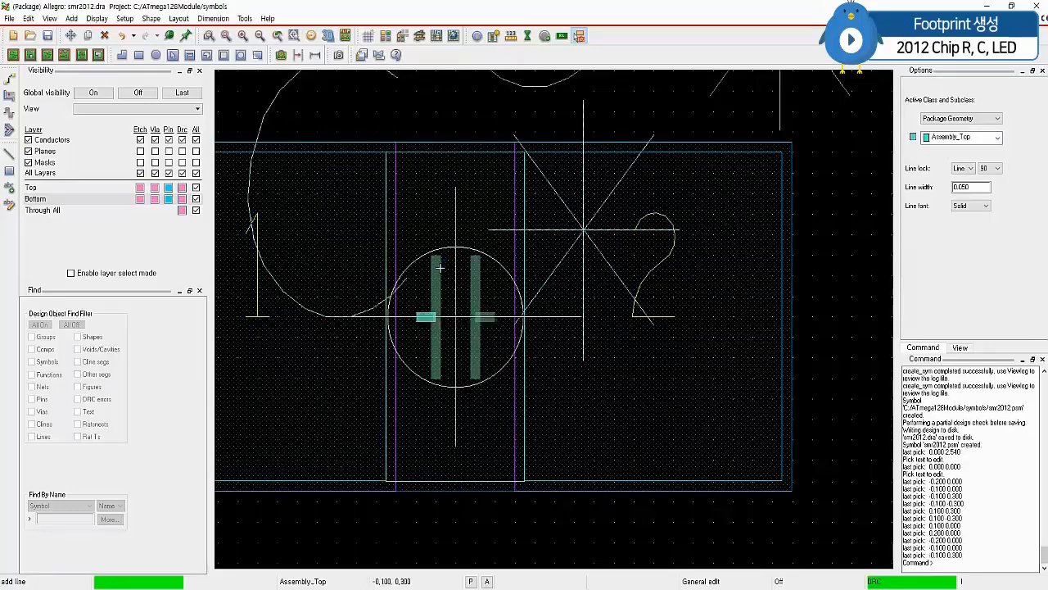
{"action": "left_click", "coordinate": [439, 378]}
{"action": "right_click", "coordinate": [439, 378]}
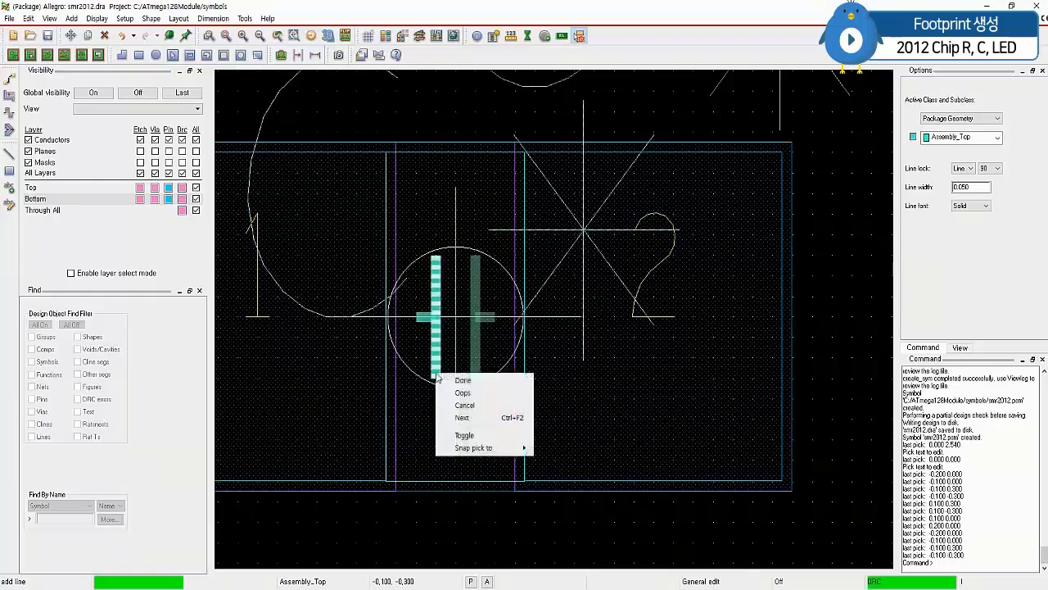
{"action": "left_click", "coordinate": [465, 417]}
{"action": "left_click", "coordinate": [476, 259]}
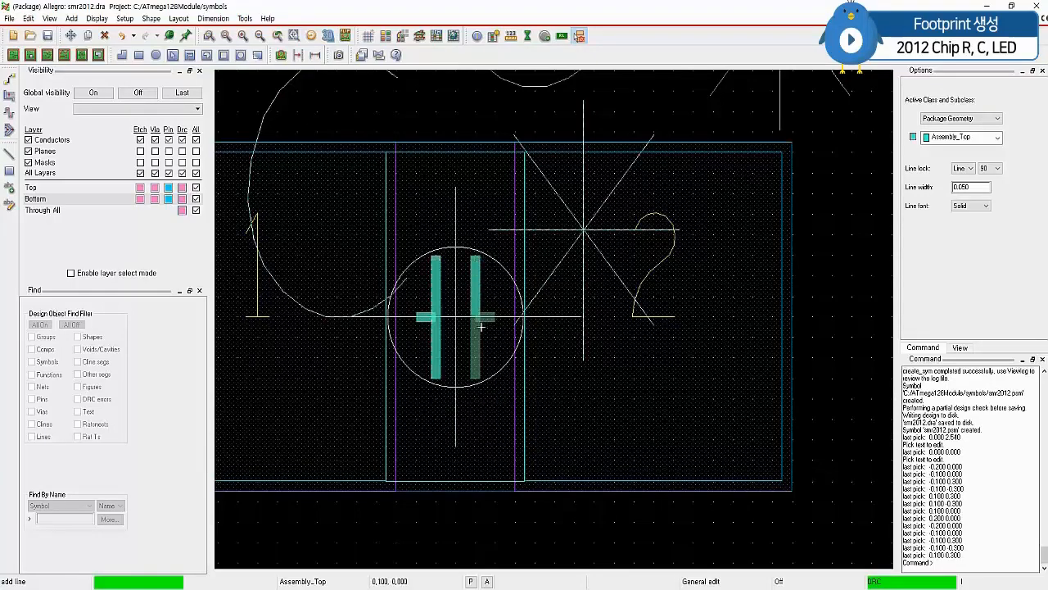
{"action": "left_click", "coordinate": [480, 378]}
{"action": "right_click", "coordinate": [480, 378]}
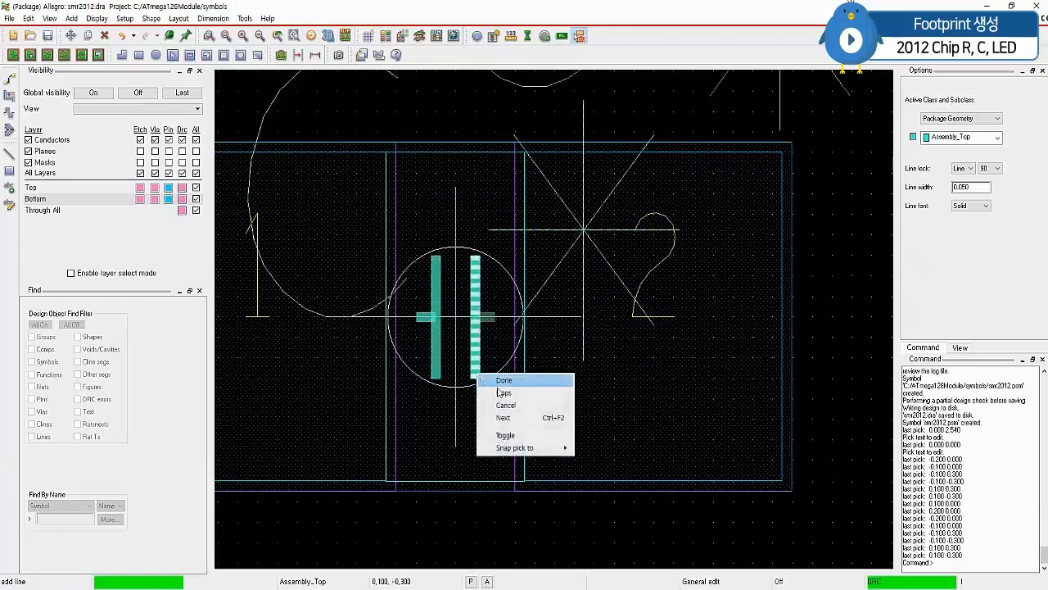
{"action": "left_click", "coordinate": [502, 415]}
Draw the right lead on Assembly_Top from (0.1, 0) to (0.2, 0) and finish the line command.
{"action": "left_click", "coordinate": [476, 318]}
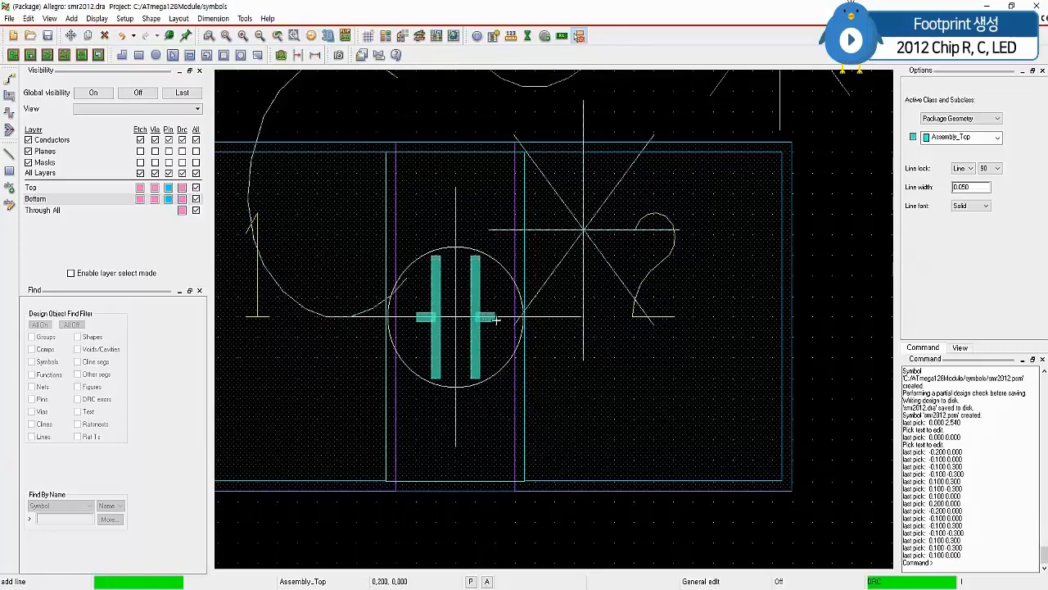
{"action": "left_click", "coordinate": [498, 319]}
{"action": "right_click", "coordinate": [500, 323]}
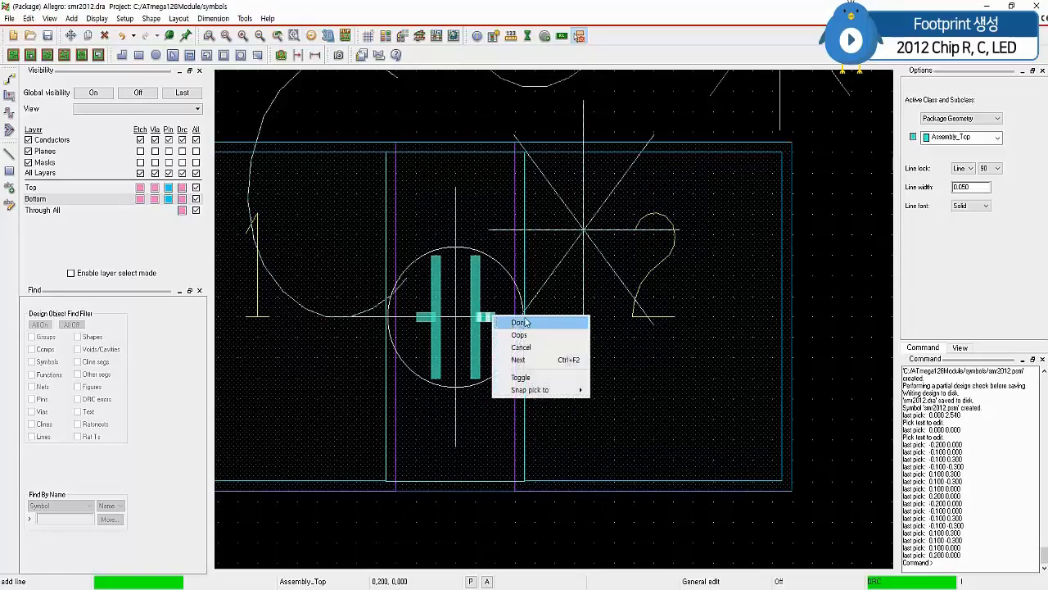
{"action": "left_click", "coordinate": [524, 325]}
Save the footprint under the new name smc2012 in the symbols folder, overwriting the existing file.
{"action": "scroll", "coordinate": [531, 306], "scroll_direction": "down", "scroll_amount": 2}
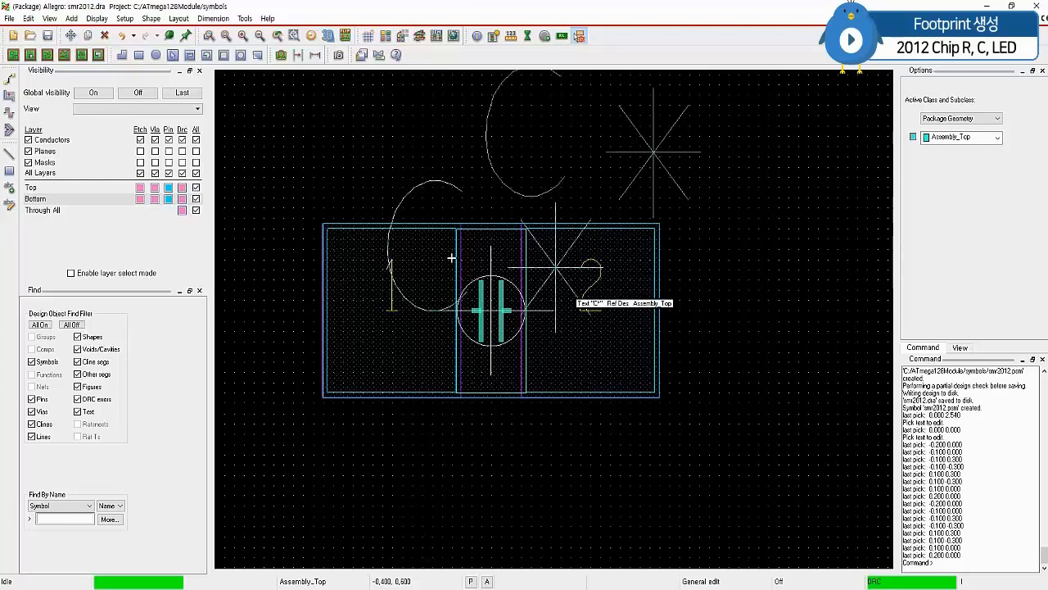
{"action": "left_click", "coordinate": [8, 19]}
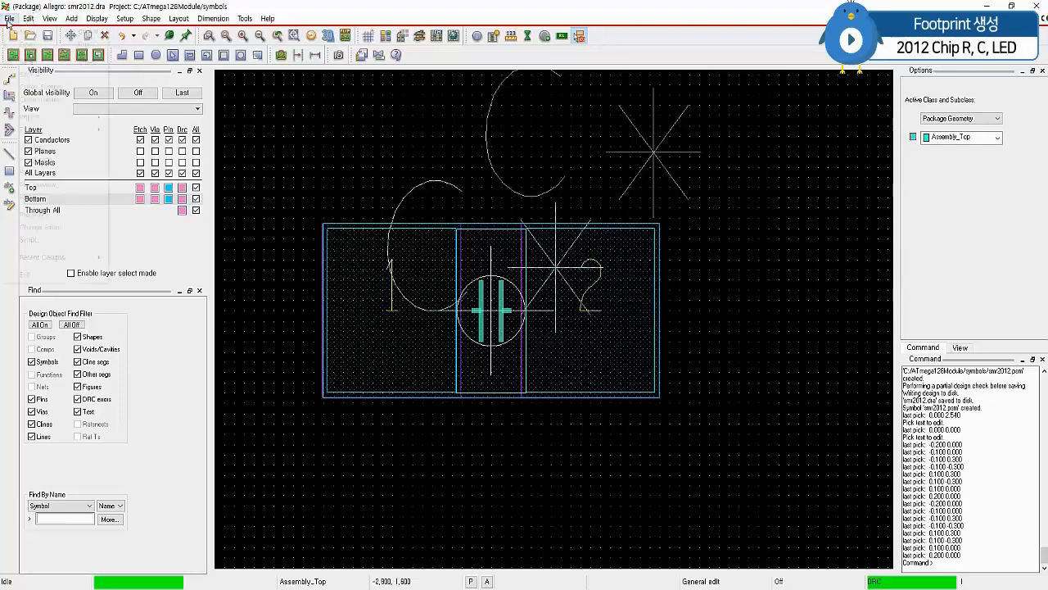
{"action": "left_click", "coordinate": [45, 72]}
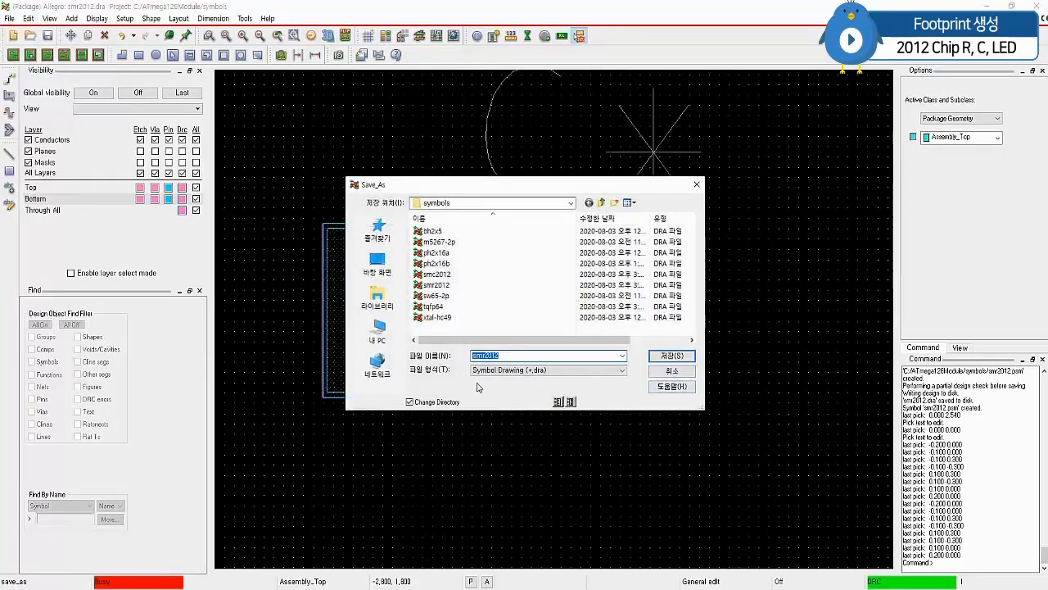
{"action": "left_click", "coordinate": [487, 356]}
{"action": "key", "text": "BackSpace"}
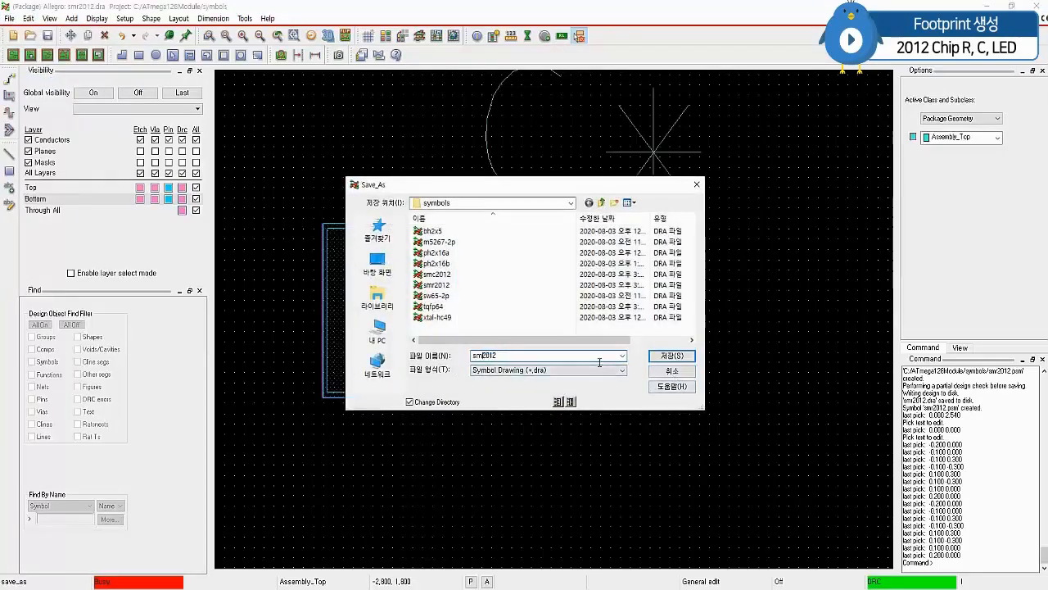
{"action": "type", "text": "c"}
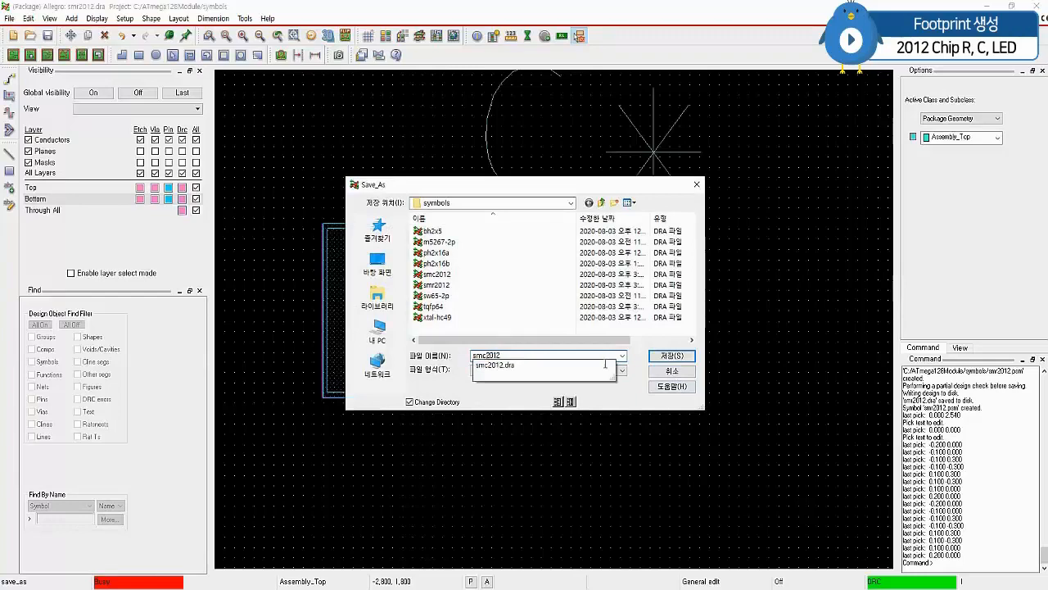
{"action": "left_click", "coordinate": [684, 359]}
{"action": "left_click", "coordinate": [683, 359]}
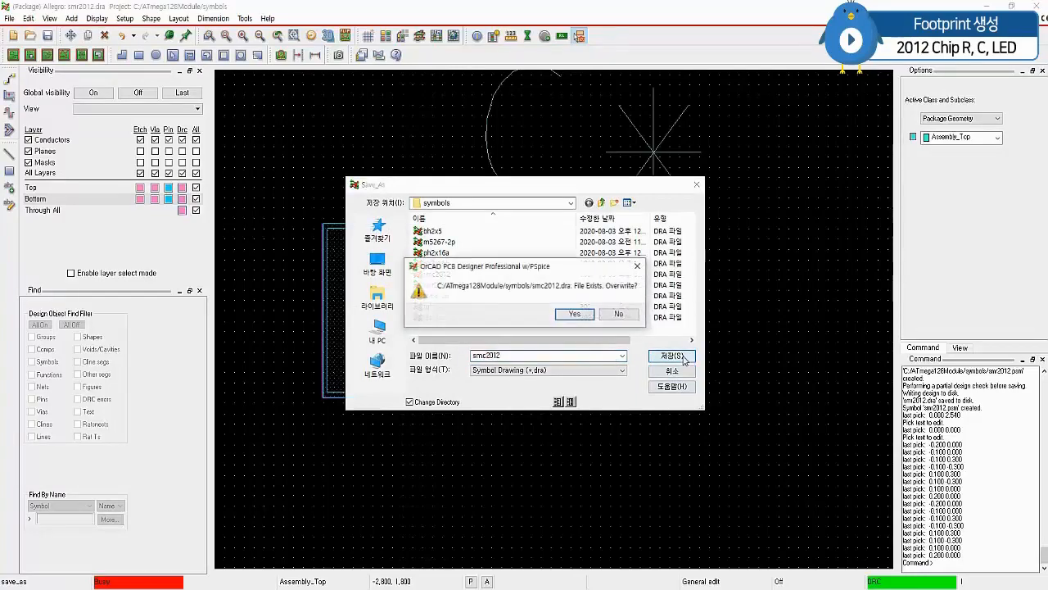
{"action": "left_click", "coordinate": [577, 317]}
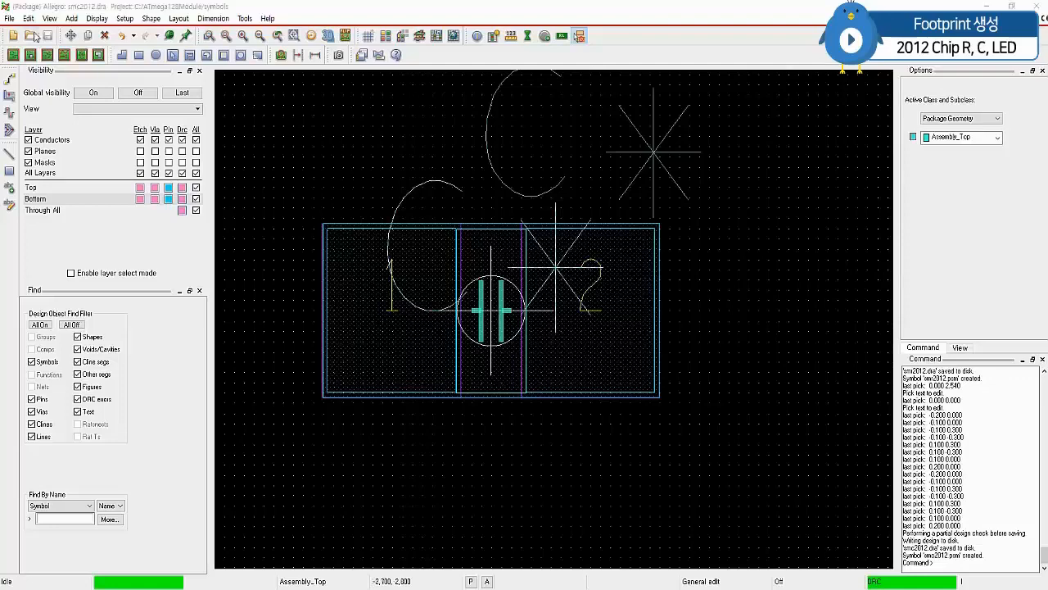
Open the smr2012 symbol drawing from the symbols folder.
{"action": "left_click", "coordinate": [10, 18]}
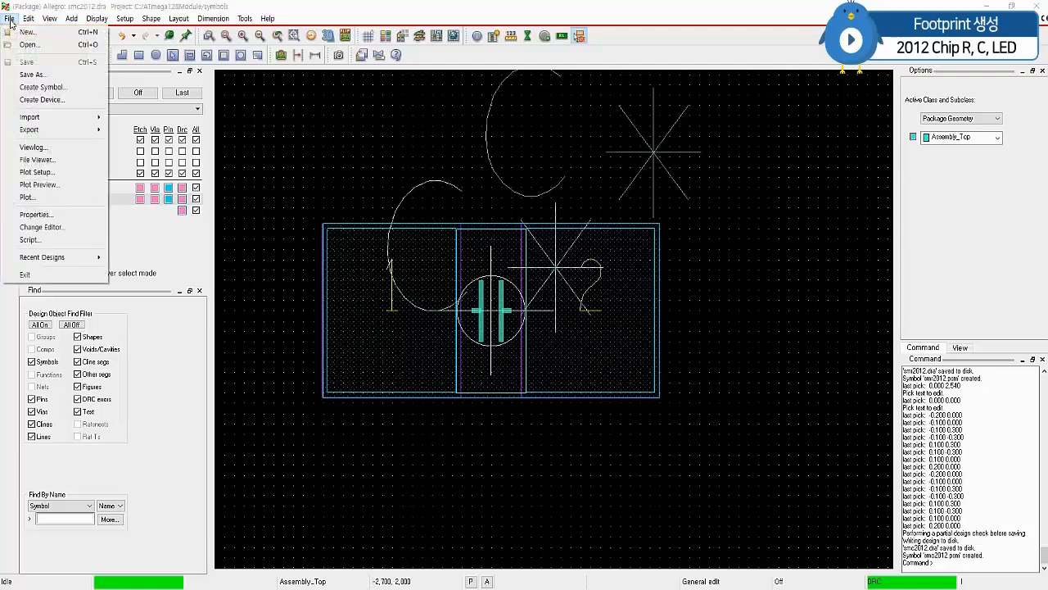
{"action": "left_click", "coordinate": [31, 45]}
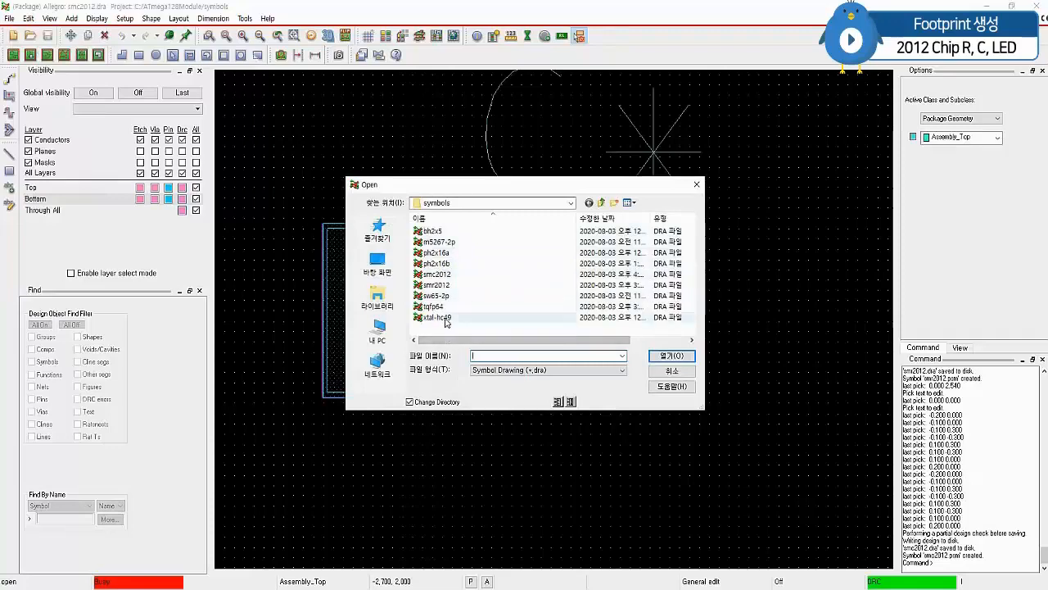
{"action": "left_click", "coordinate": [448, 286]}
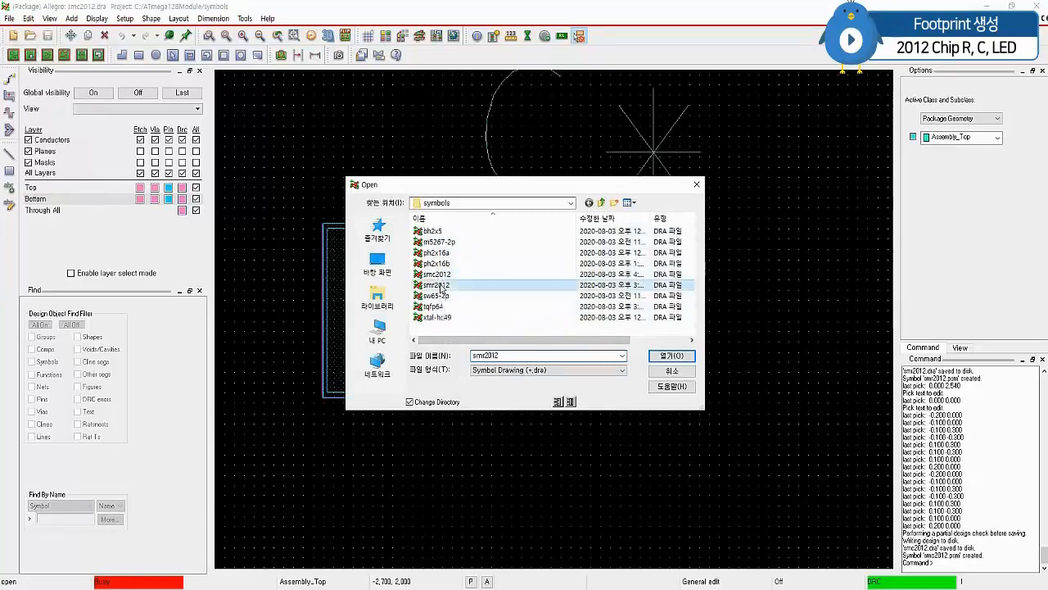
{"action": "left_click", "coordinate": [673, 355]}
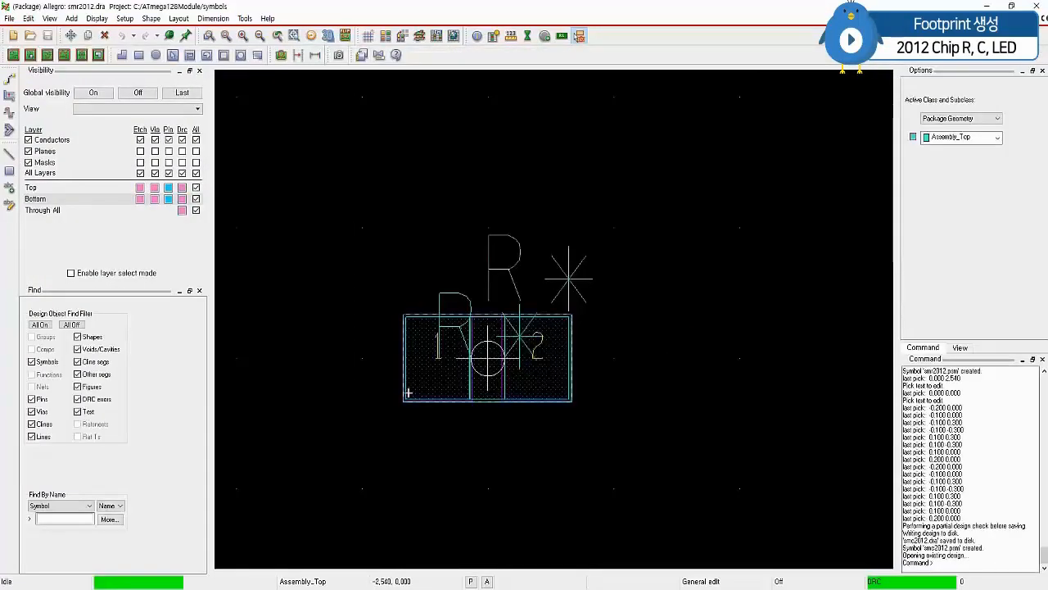
Set the Non-Etch grid spacing to 0.1 in both x and y.
{"action": "right_click", "coordinate": [386, 123]}
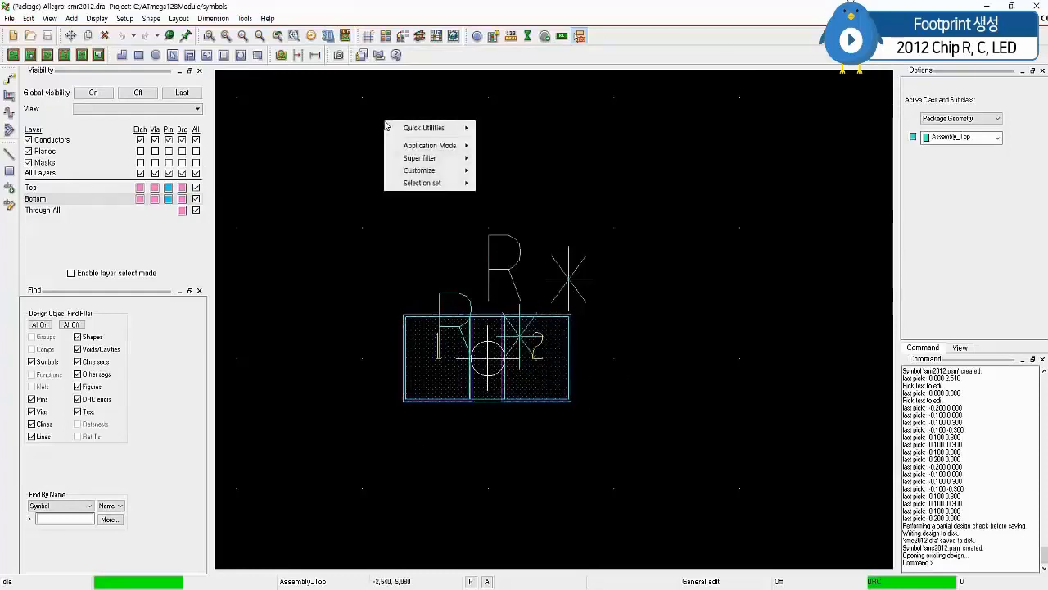
{"action": "mouse_move", "coordinate": [405, 130]}
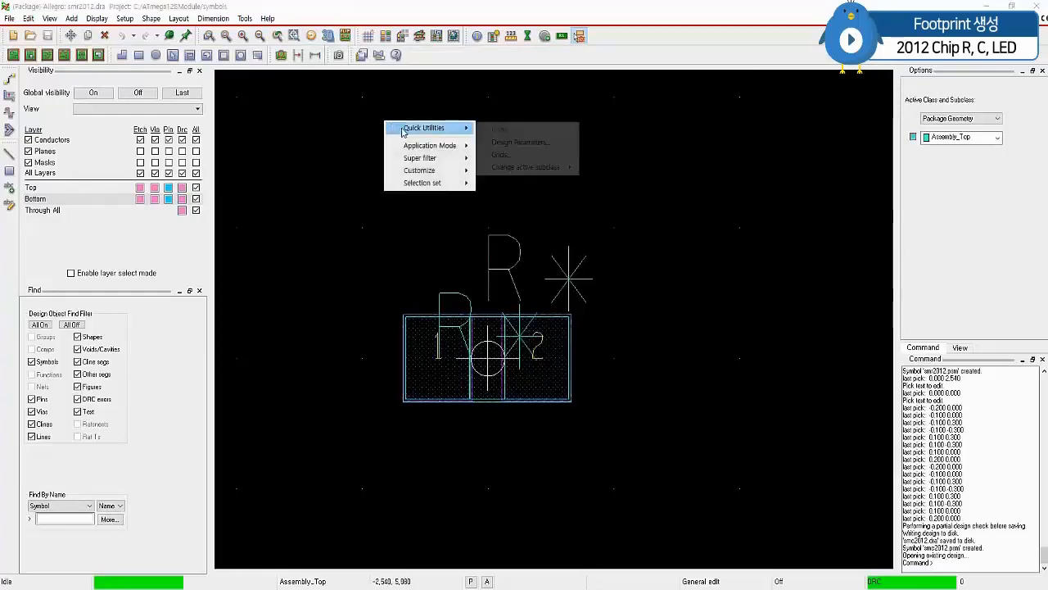
{"action": "left_click", "coordinate": [501, 154]}
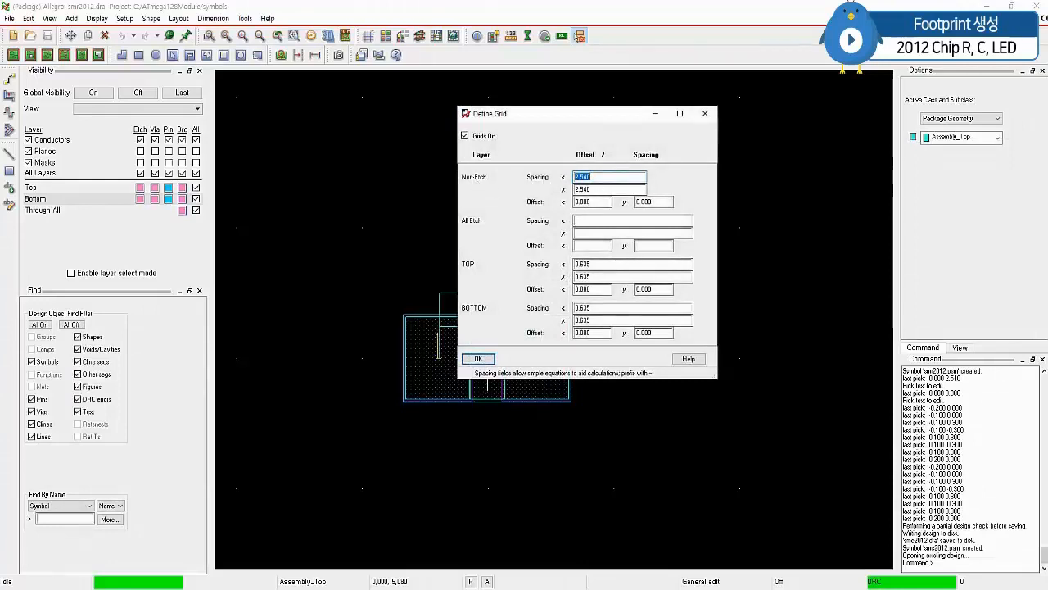
{"action": "type", "text": "0.1"}
{"action": "key", "text": "Tab"}
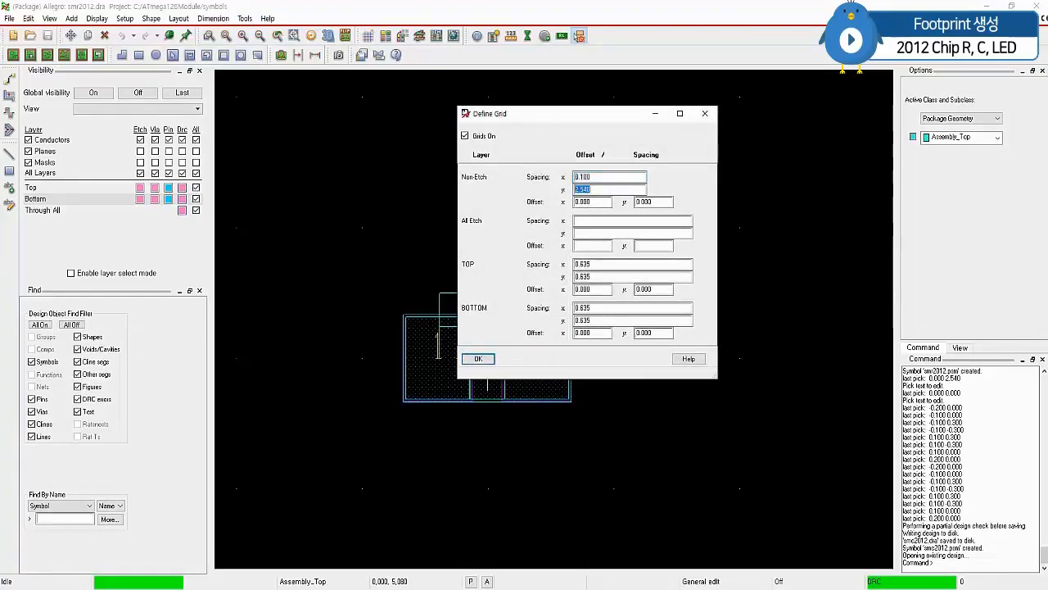
{"action": "type", "text": "0.1"}
{"action": "key", "text": "Tab"}
{"action": "left_click", "coordinate": [480, 358]}
{"action": "scroll", "coordinate": [483, 381], "scroll_direction": "up", "scroll_amount": 2}
{"action": "scroll", "coordinate": [483, 385], "scroll_direction": "down", "scroll_amount": 1}
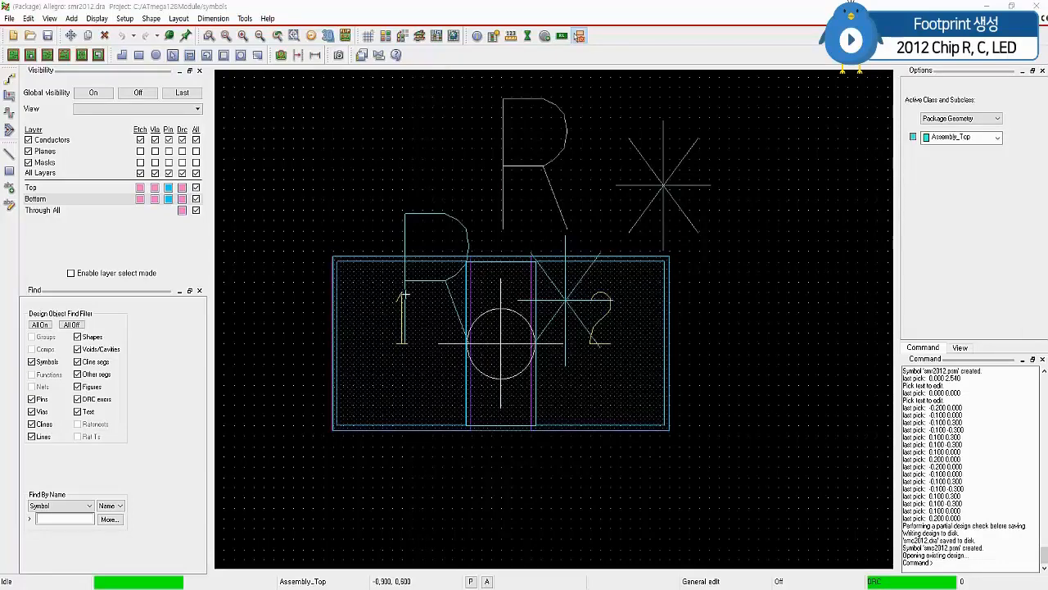
Change the upper reference designator text above the footprint to LED*.
{"action": "left_click", "coordinate": [565, 151]}
{"action": "right_click", "coordinate": [569, 155]}
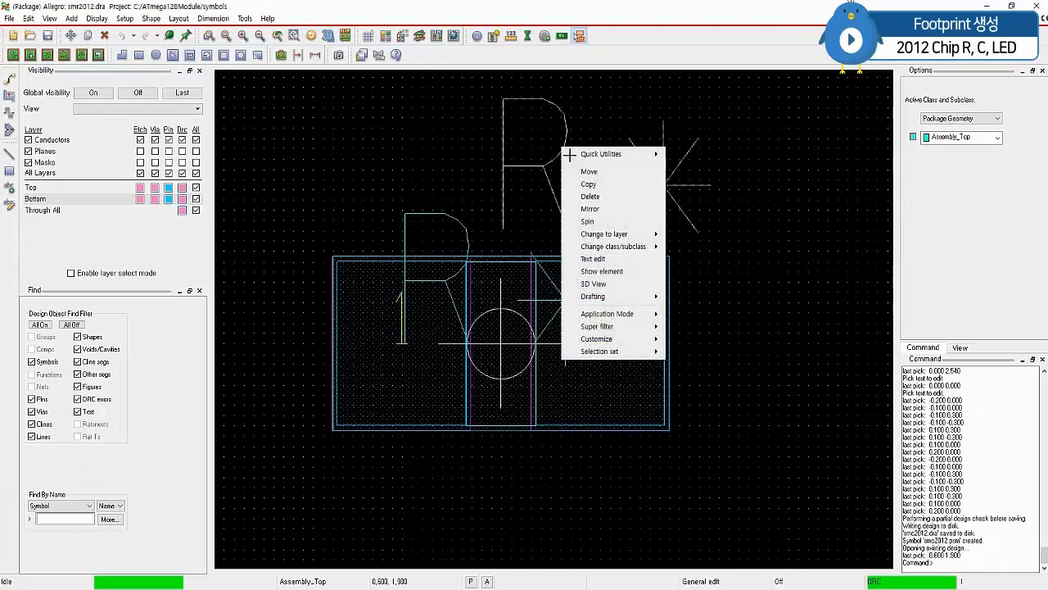
{"action": "left_click", "coordinate": [606, 258]}
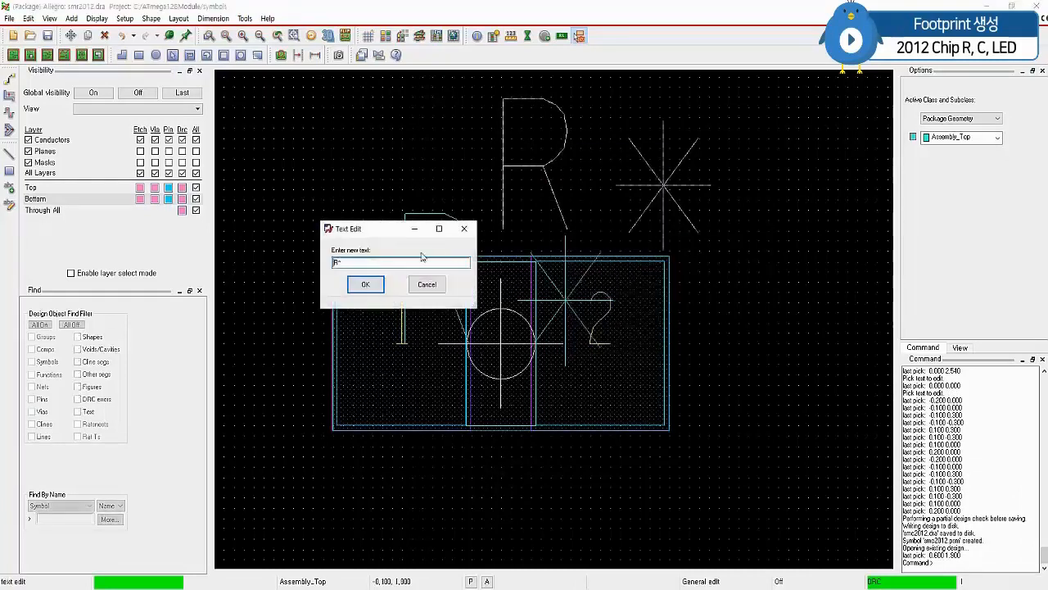
{"action": "left_click_drag", "start_coordinate": [341, 268], "coordinate": [320, 267]}
{"action": "left_click", "coordinate": [366, 284]}
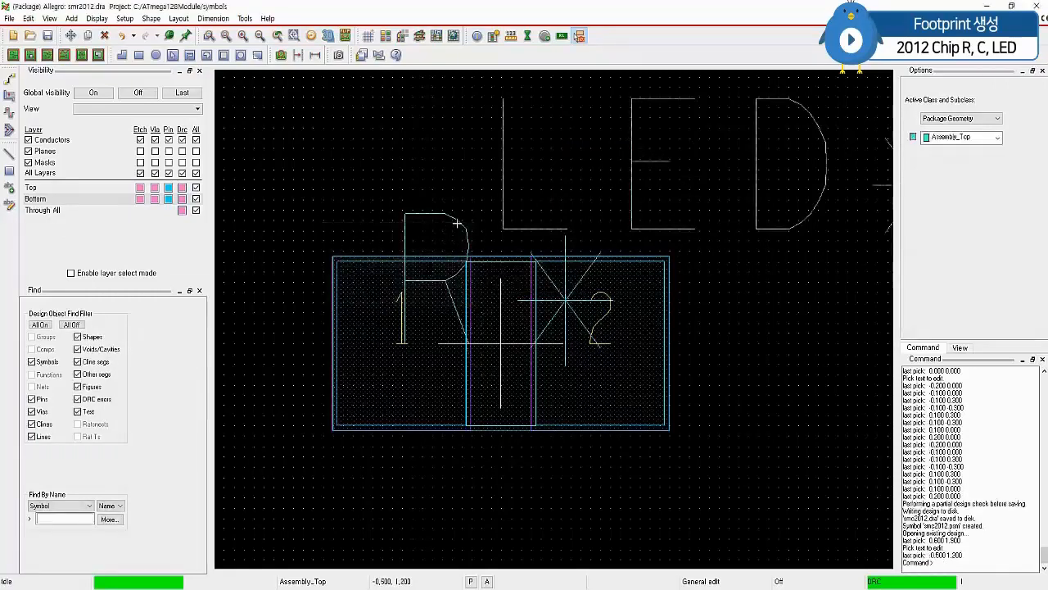
Change the lower reference designator text, the Assembly_Top one over the pads, to LED*.
{"action": "right_click", "coordinate": [455, 220]}
{"action": "mouse_move", "coordinate": [508, 306]}
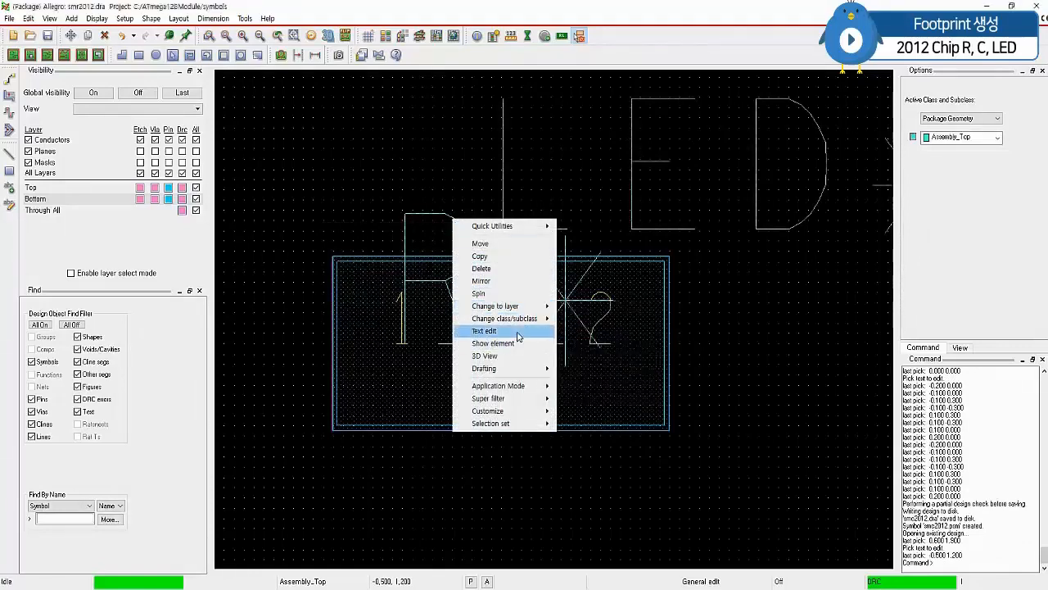
{"action": "left_click", "coordinate": [484, 330]}
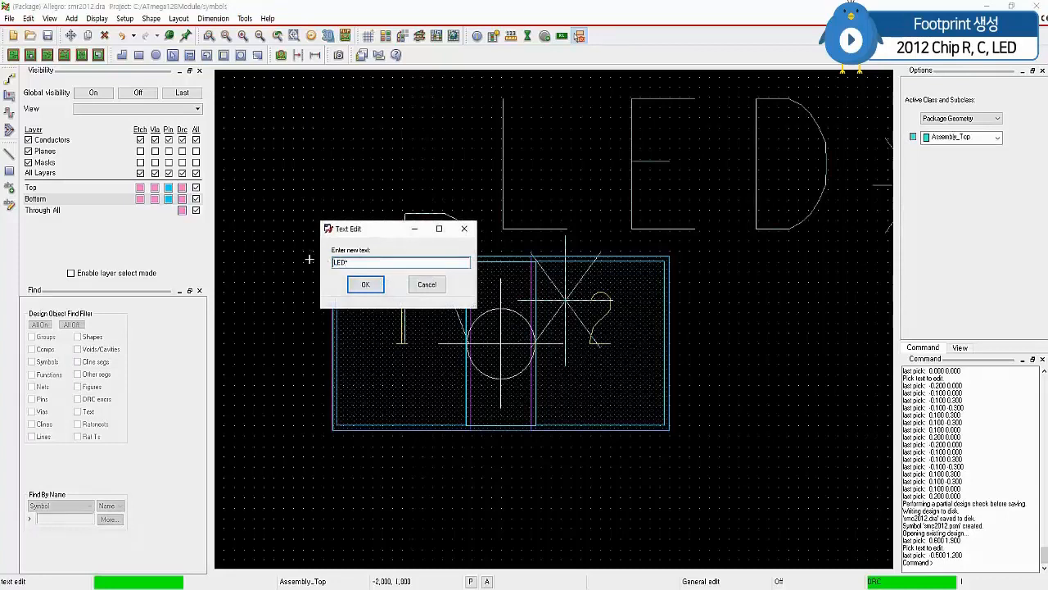
{"action": "left_click", "coordinate": [365, 285]}
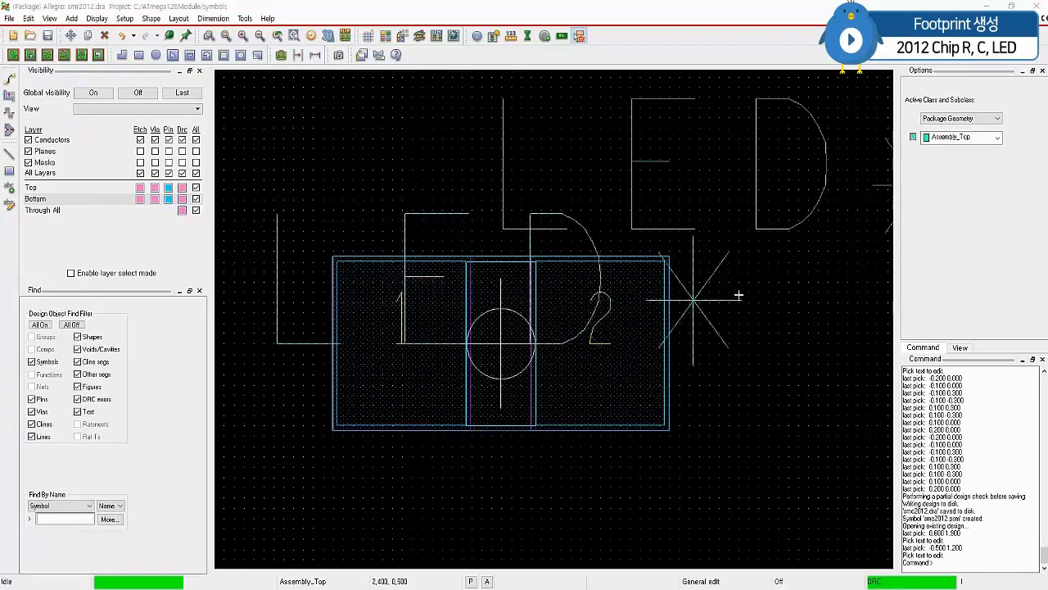
Draw the diode triangle's vertical side on Package Geometry/Silkscreen_Top with line width 0.050, from (-0.2, 0.3) to (-0.2, -0.3).
{"action": "left_click", "coordinate": [9, 153]}
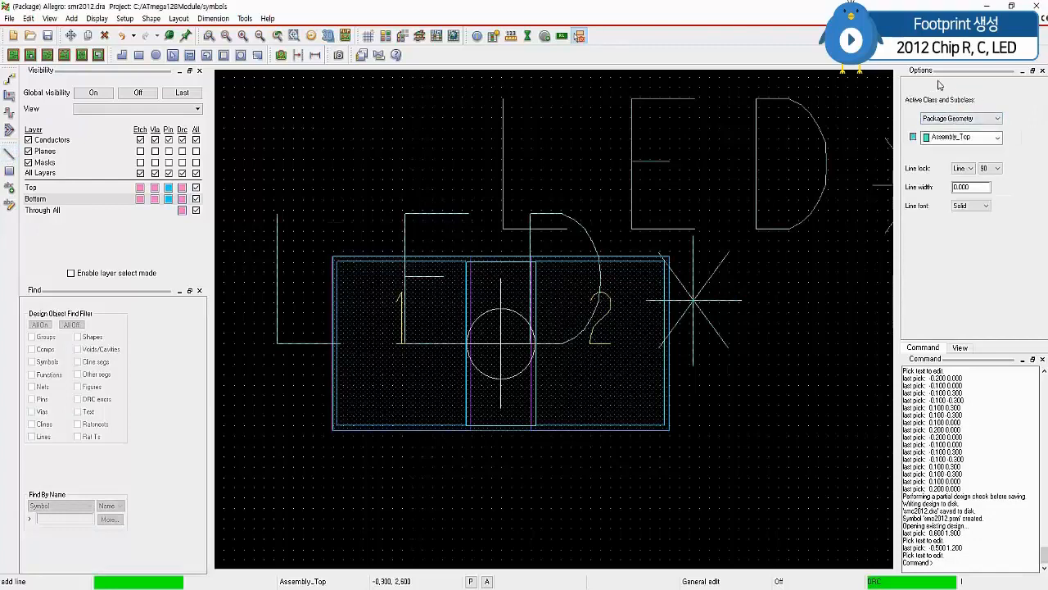
{"action": "left_click", "coordinate": [974, 139]}
{"action": "left_click", "coordinate": [954, 285]}
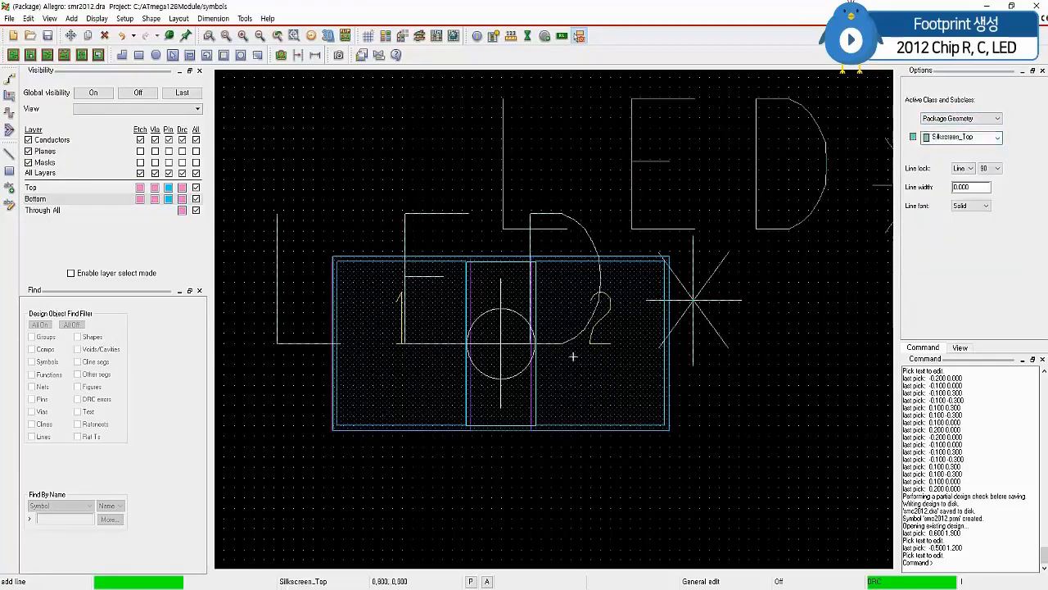
{"action": "scroll", "coordinate": [496, 361], "scroll_direction": "up", "scroll_amount": 2}
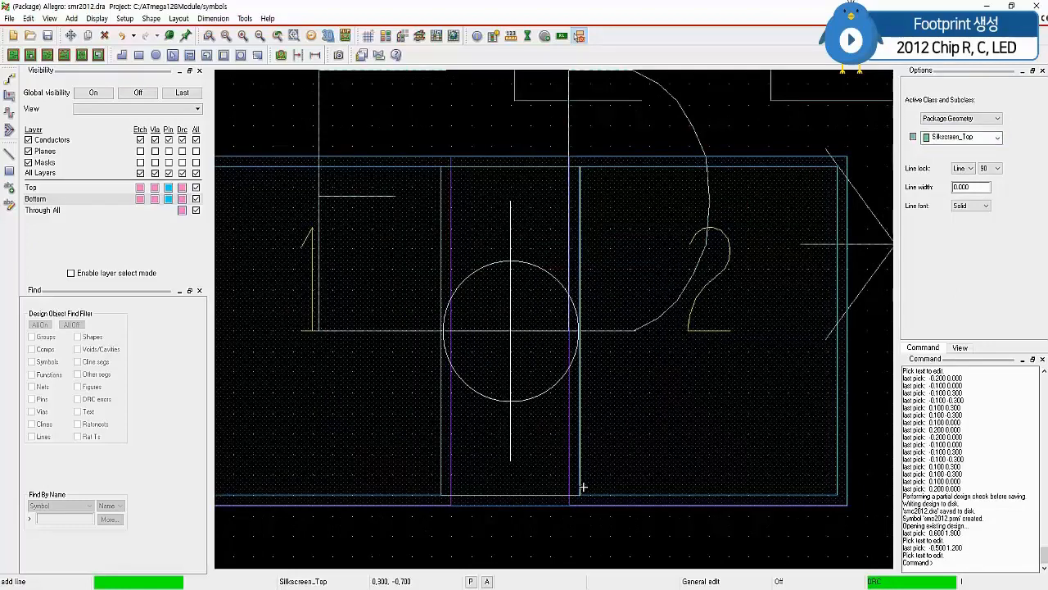
{"action": "left_click", "coordinate": [475, 329]}
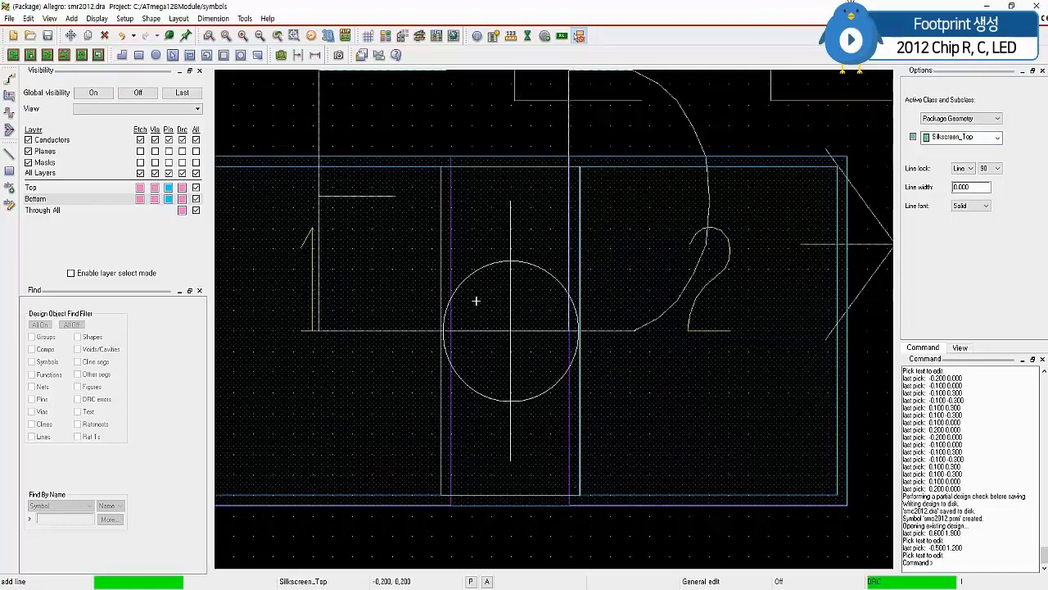
{"action": "double_click", "coordinate": [983, 193]}
{"action": "type", "text": "0"}
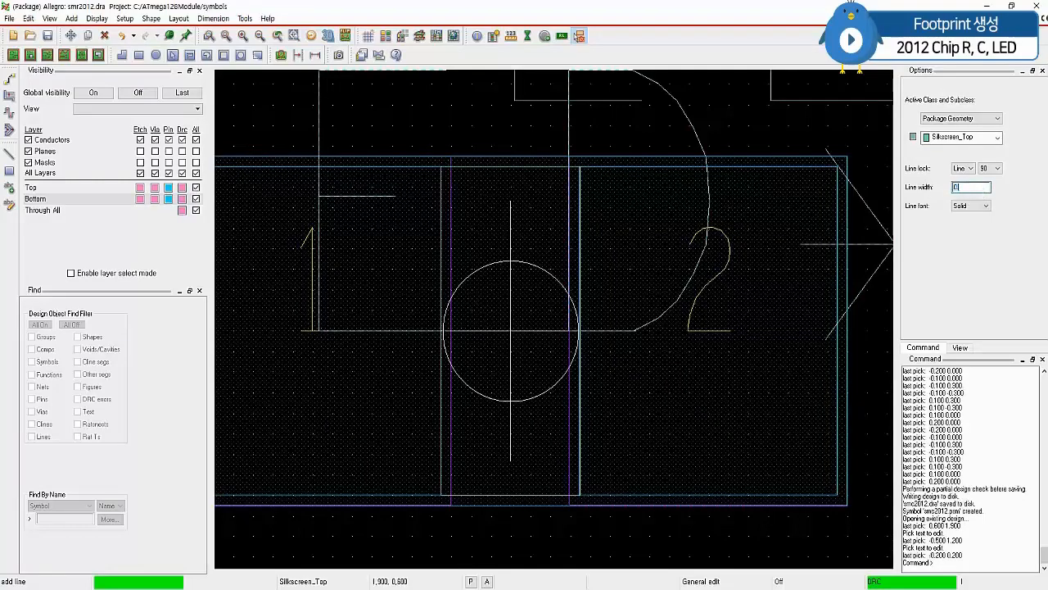
{"action": "type", "text": ".050"}
{"action": "left_click", "coordinate": [472, 272]}
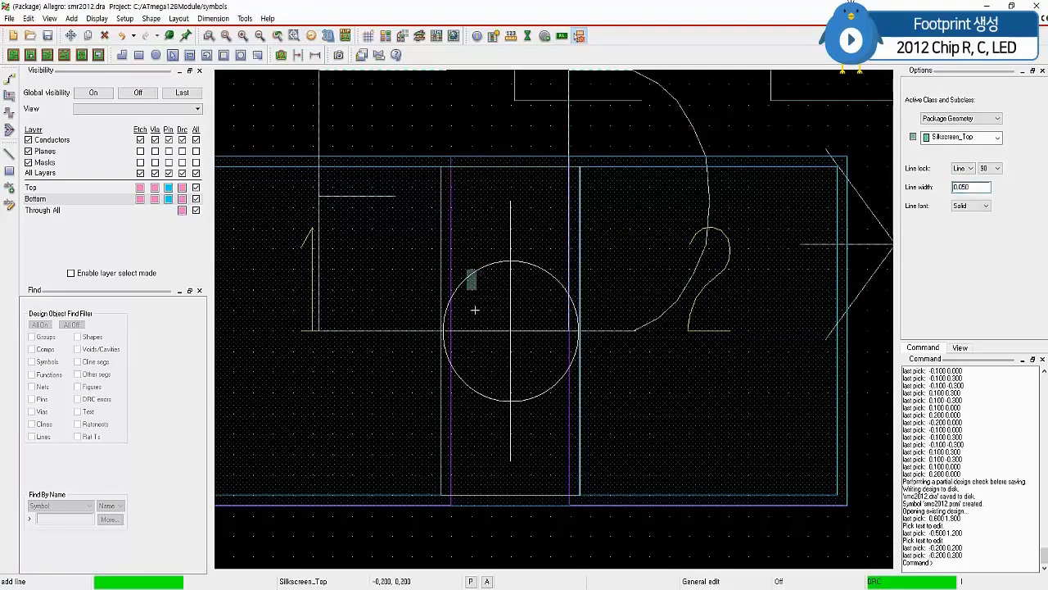
{"action": "left_click", "coordinate": [473, 394]}
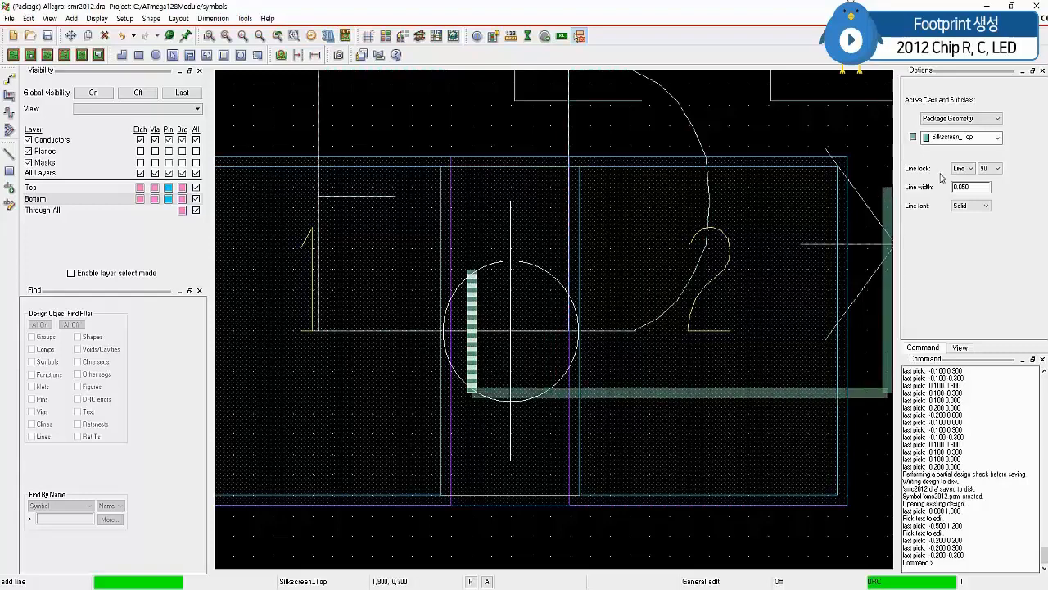
Set the line lock to 45 and close the silkscreen triangle through (0.1, 0) back to (-0.2, 0.3).
{"action": "left_click", "coordinate": [999, 168]}
{"action": "left_click", "coordinate": [985, 184]}
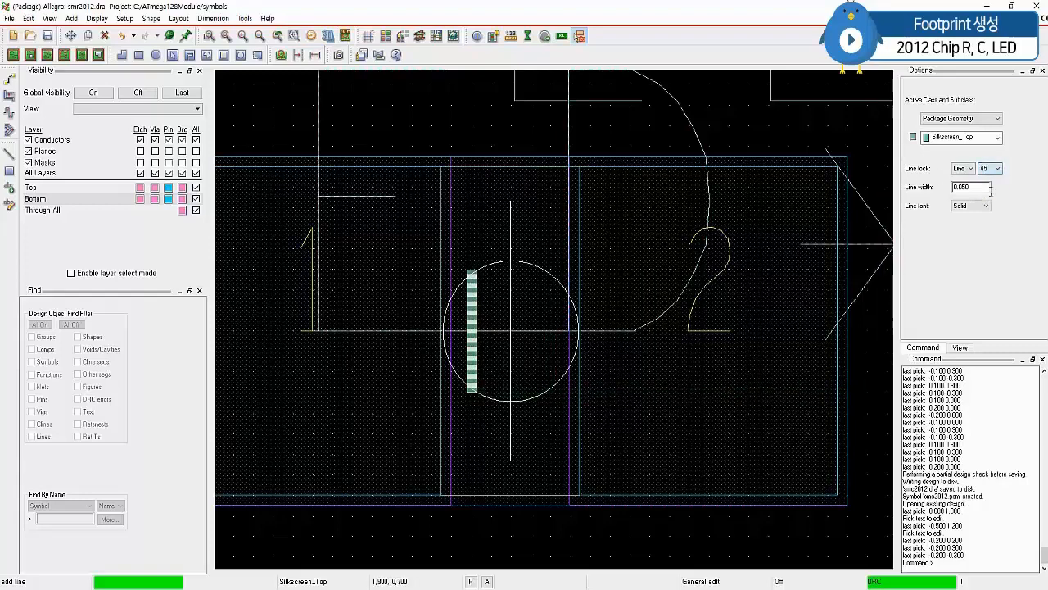
{"action": "left_click", "coordinate": [534, 330]}
{"action": "left_click", "coordinate": [473, 271]}
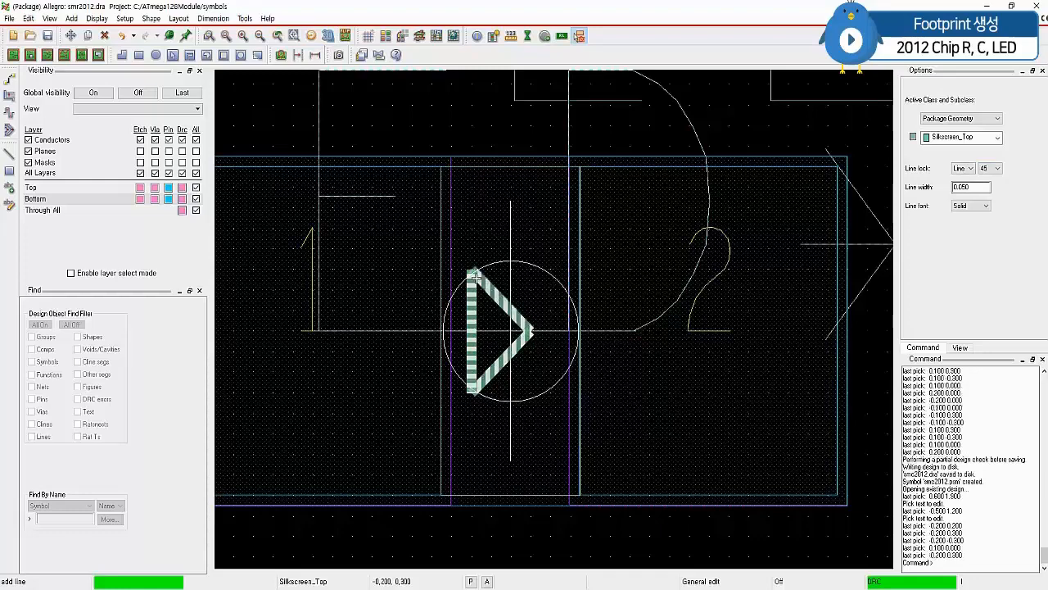
{"action": "right_click", "coordinate": [473, 274]}
{"action": "left_click", "coordinate": [498, 318]}
Draw the diode's silkscreen cathode bar from (0.1, 0.3) to (0.1, -0.3) and finish the line command.
{"action": "left_click", "coordinate": [533, 275]}
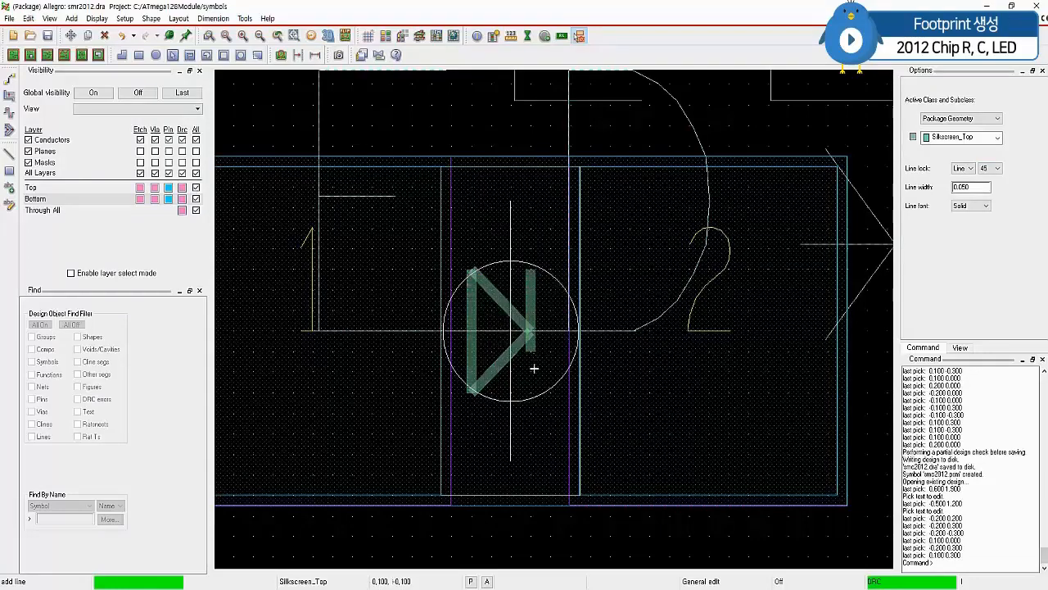
{"action": "left_click", "coordinate": [532, 396]}
{"action": "right_click", "coordinate": [532, 393]}
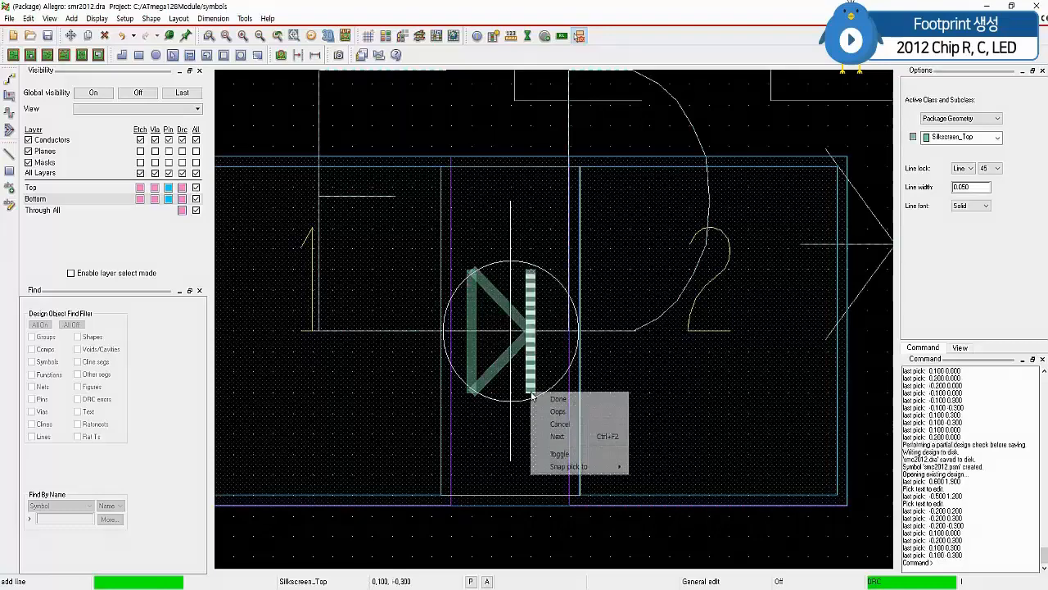
{"action": "left_click", "coordinate": [556, 400]}
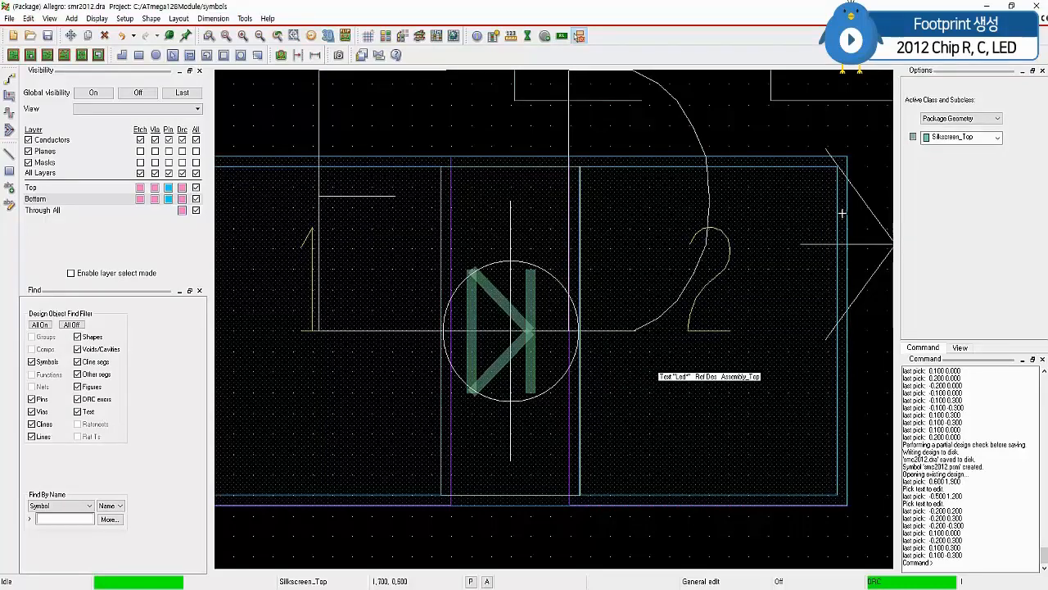
Draw the diode triangle on Assembly_Top over the silkscreen one, through (-0.2, 0.3), (-0.2, -0.3), (0.1, 0) and back.
{"action": "left_click", "coordinate": [11, 154]}
{"action": "left_click", "coordinate": [960, 136]}
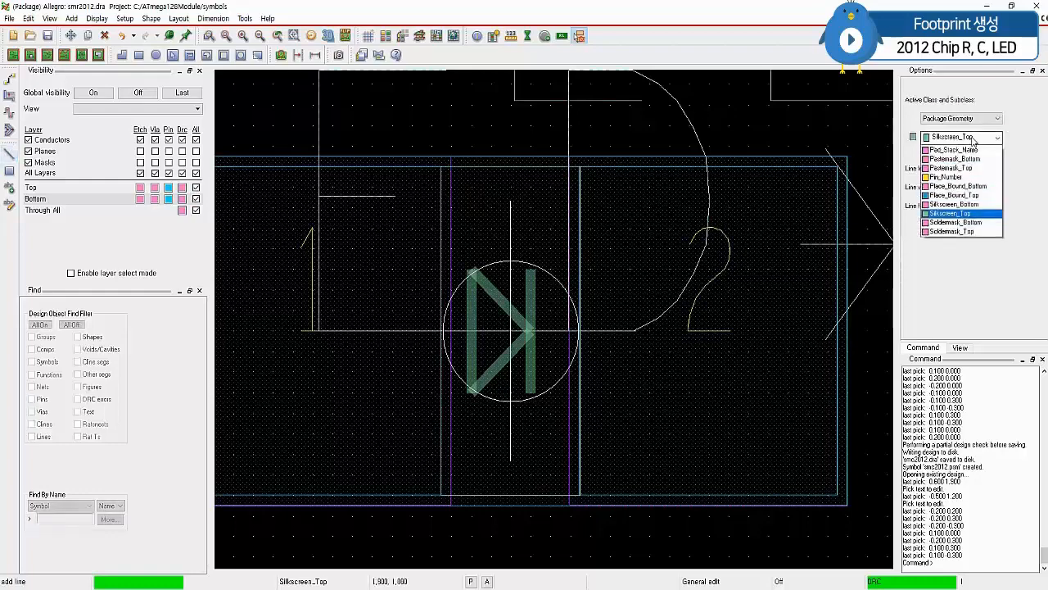
{"action": "left_click", "coordinate": [964, 159]}
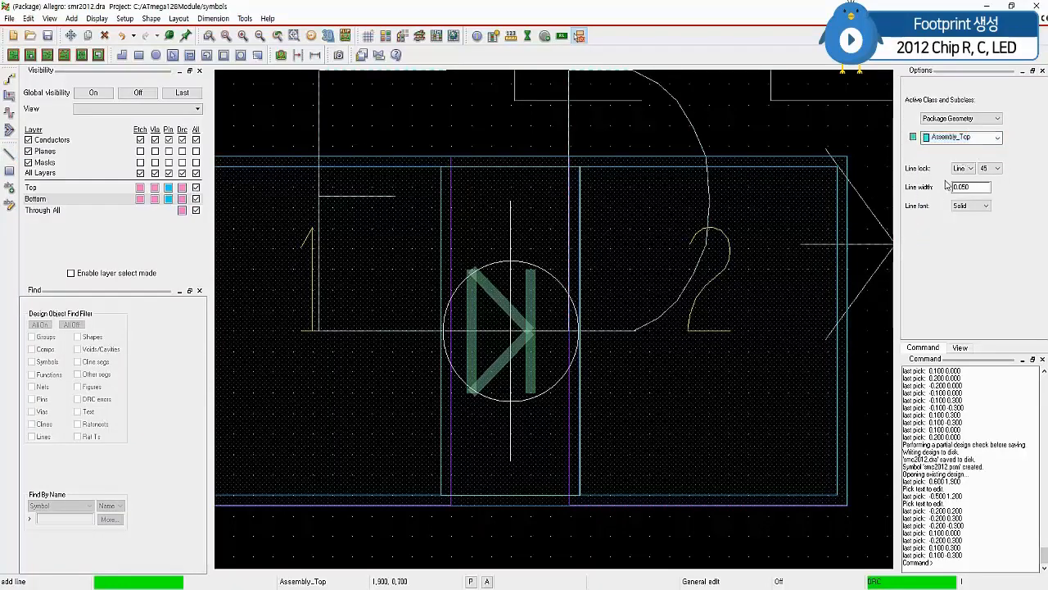
{"action": "left_click", "coordinate": [474, 279]}
{"action": "left_click", "coordinate": [473, 391]}
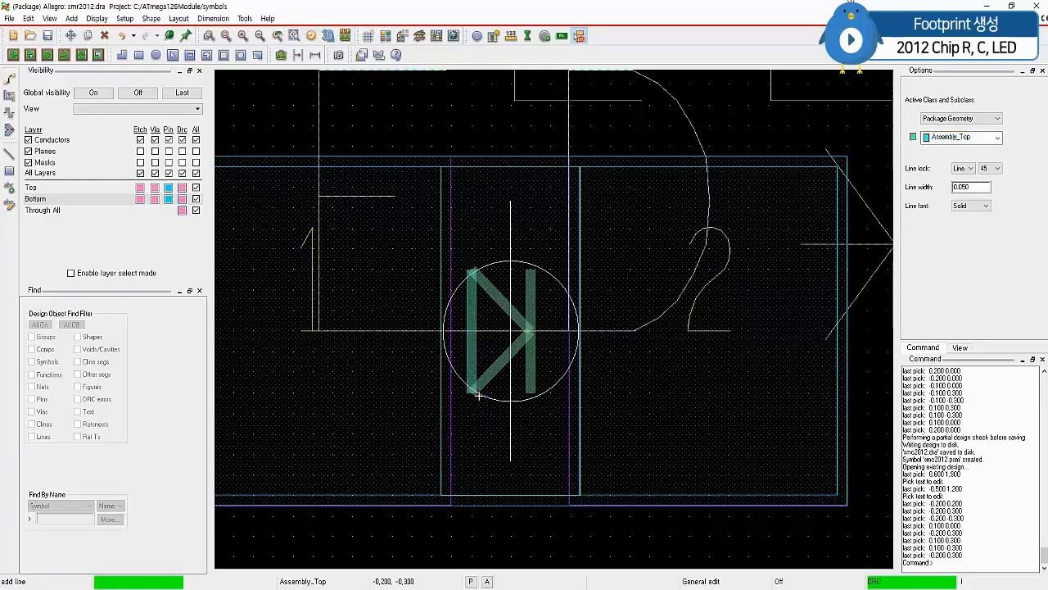
{"action": "left_click", "coordinate": [533, 332]}
{"action": "left_click", "coordinate": [473, 278]}
{"action": "right_click", "coordinate": [472, 277]}
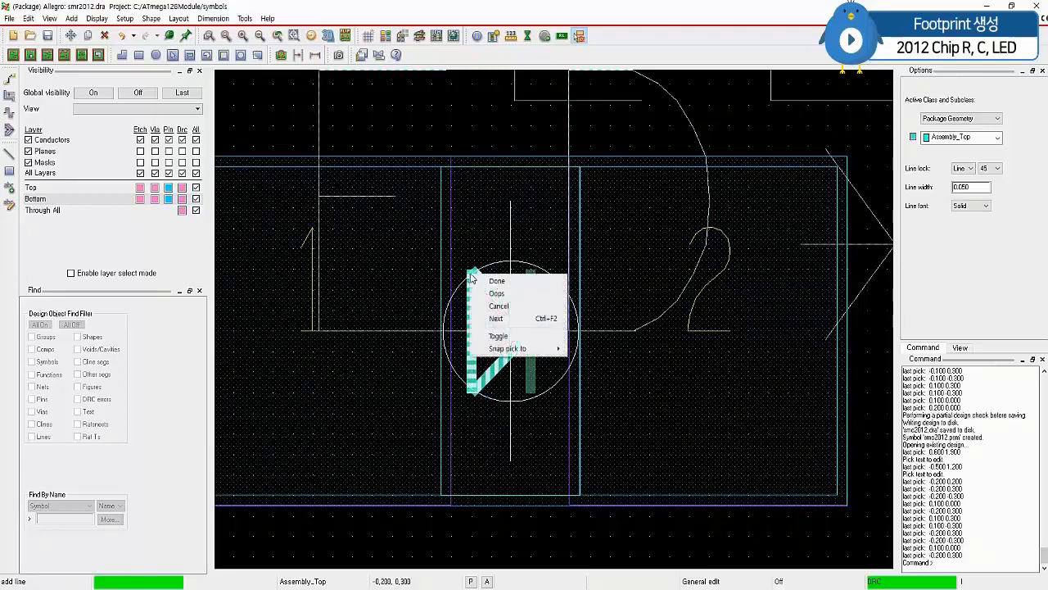
{"action": "left_click", "coordinate": [497, 318]}
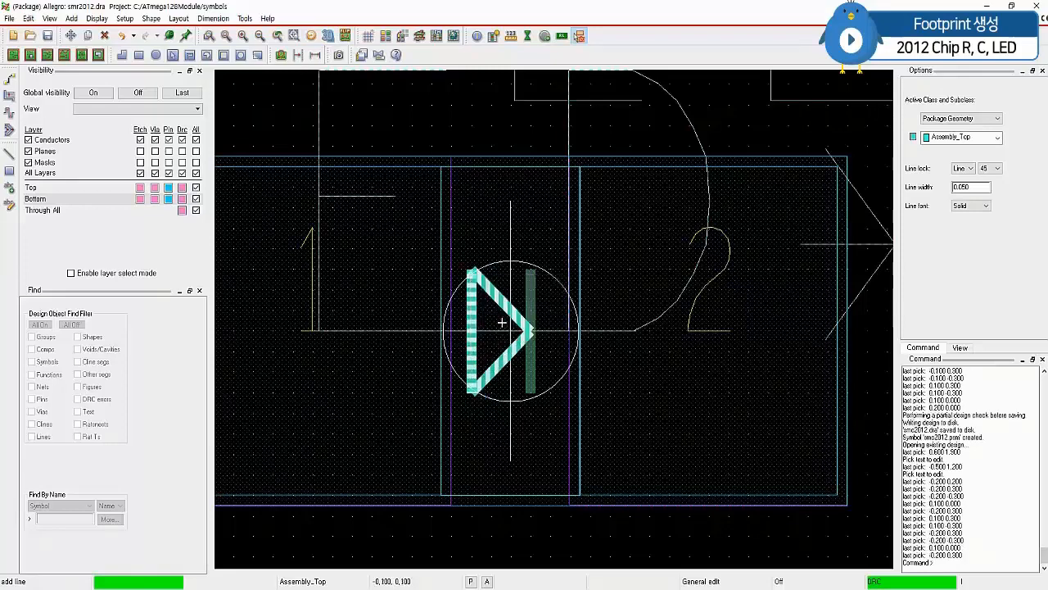
Draw the cathode bar on Assembly_Top from (0.1, 0.3) to (0.1, -0.3) and finish the line command.
{"action": "left_click", "coordinate": [532, 278]}
{"action": "left_click", "coordinate": [532, 393]}
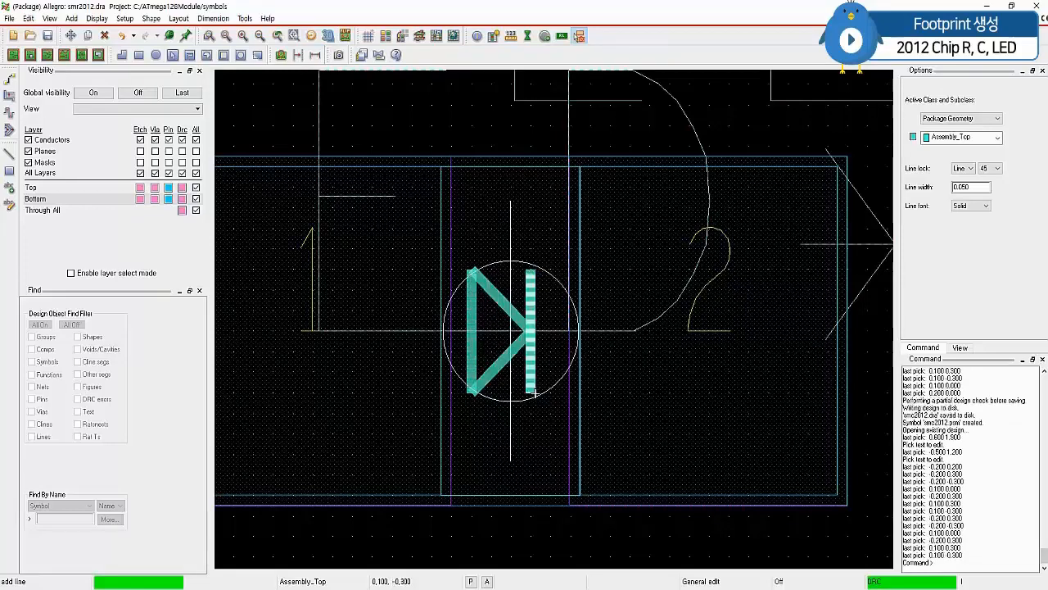
{"action": "right_click", "coordinate": [534, 394]}
{"action": "left_click", "coordinate": [550, 398]}
{"action": "scroll", "coordinate": [632, 360], "scroll_direction": "down", "scroll_amount": 2}
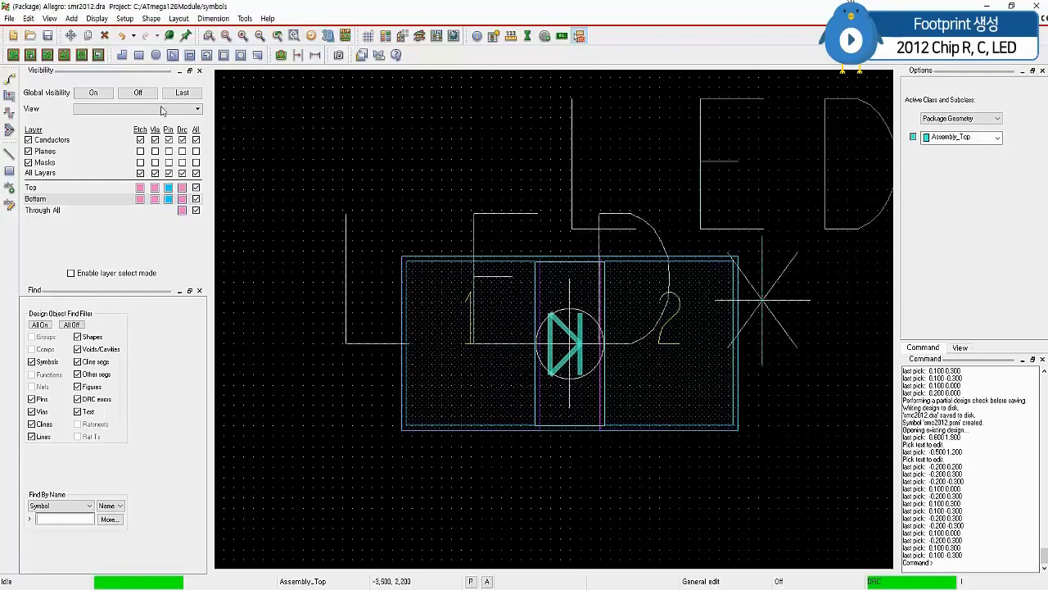
Save the footprint under the new name smled2012 in the symbols folder.
{"action": "left_click", "coordinate": [11, 19]}
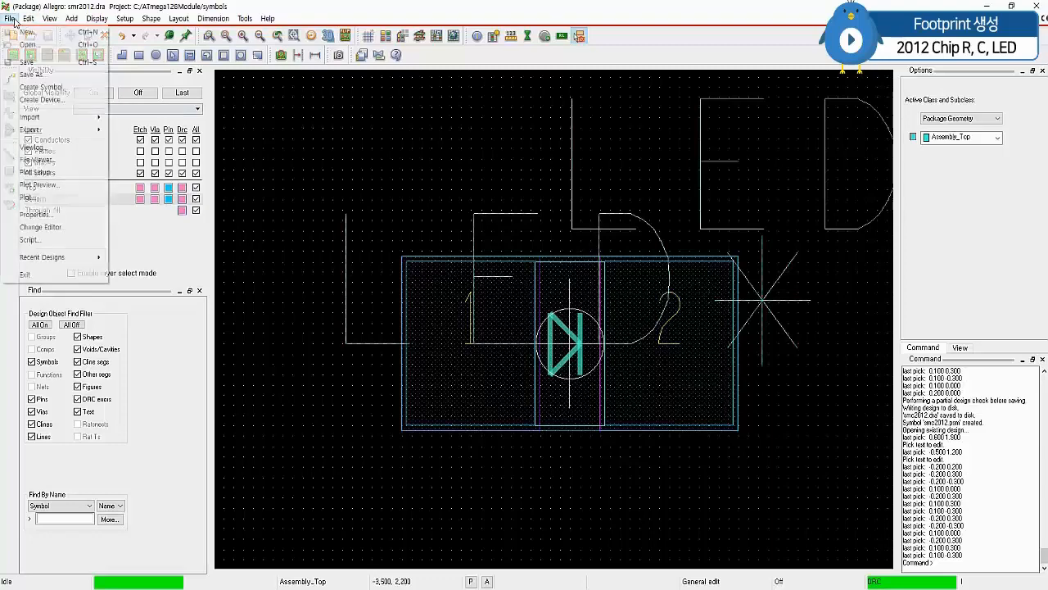
{"action": "left_click", "coordinate": [42, 73]}
{"action": "left_click", "coordinate": [485, 355]}
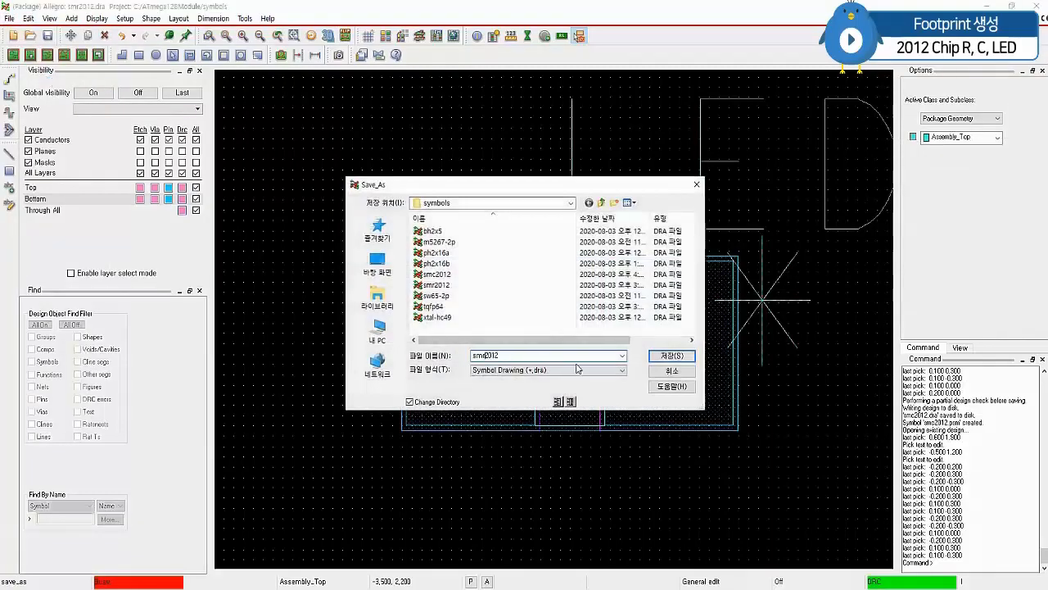
{"action": "key", "text": "BackSpace"}
{"action": "type", "text": "led"}
{"action": "left_click", "coordinate": [672, 356]}
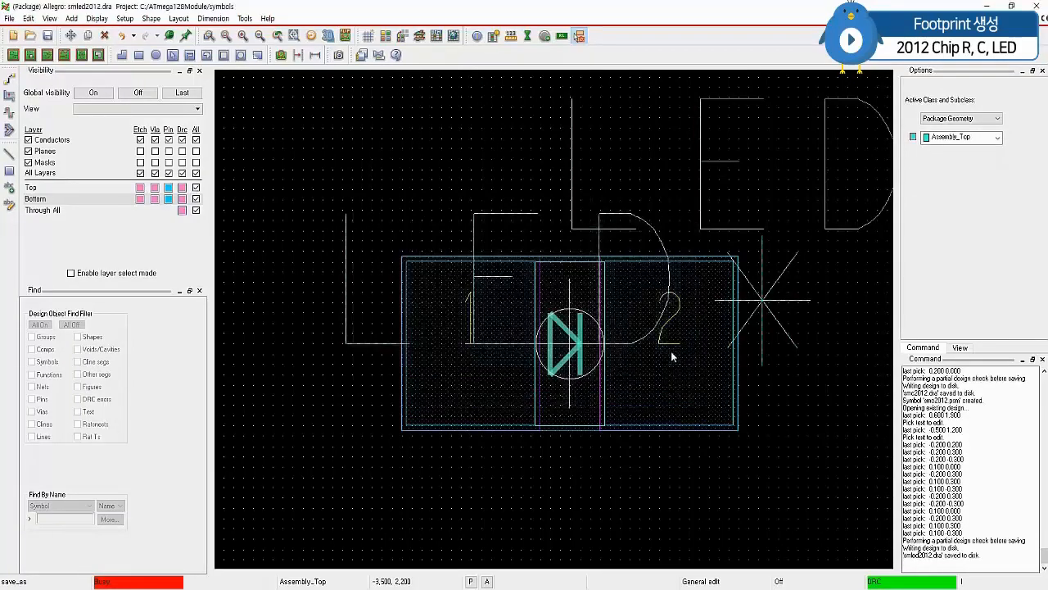